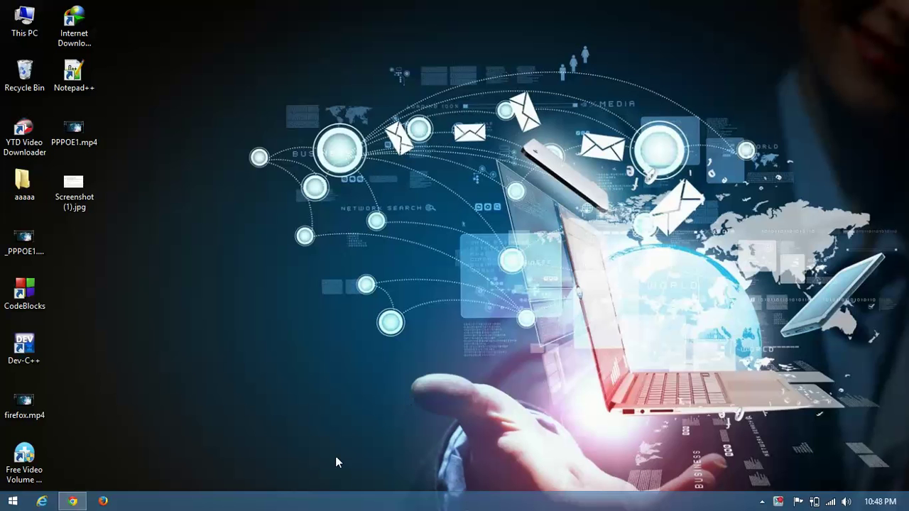
# Open the Blogger dashboard for the Solve in Web blog in a new Chrome tab.
pyautogui.click(73, 501)
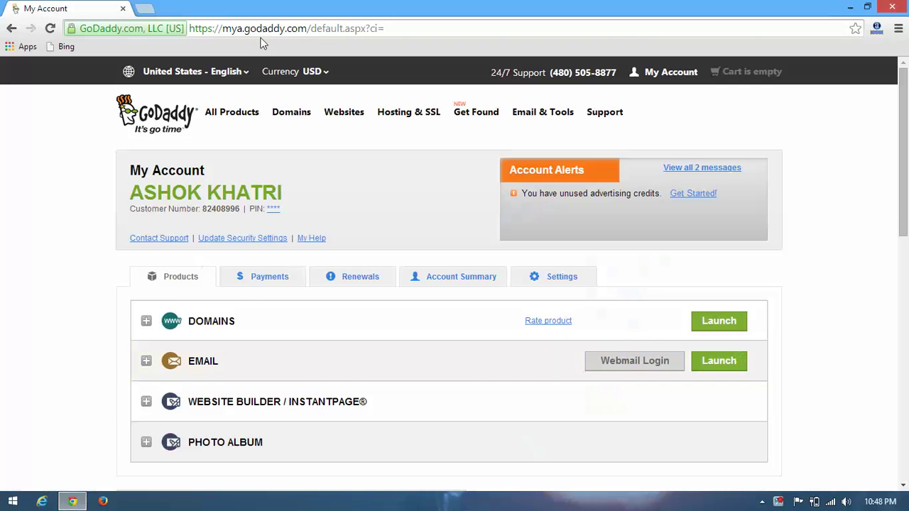
pyautogui.click(144, 8)
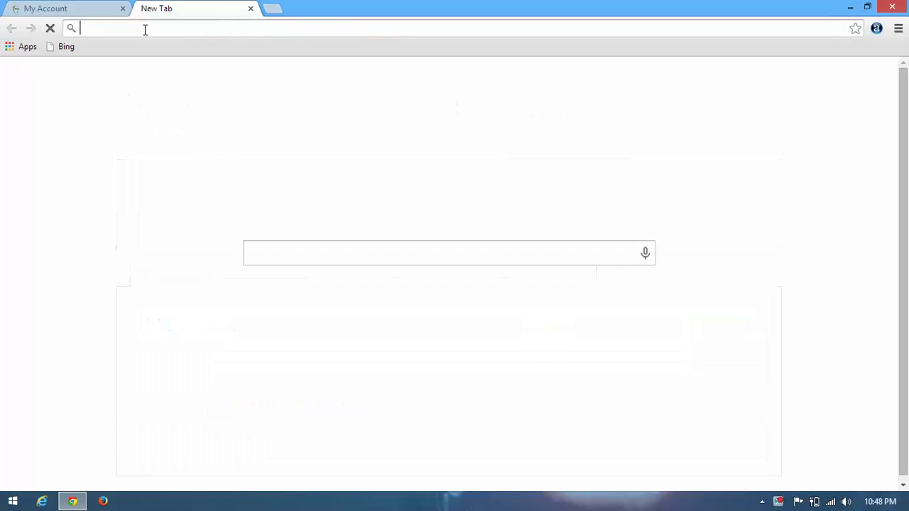
pyautogui.write('blogger')
pyautogui.press('Return')
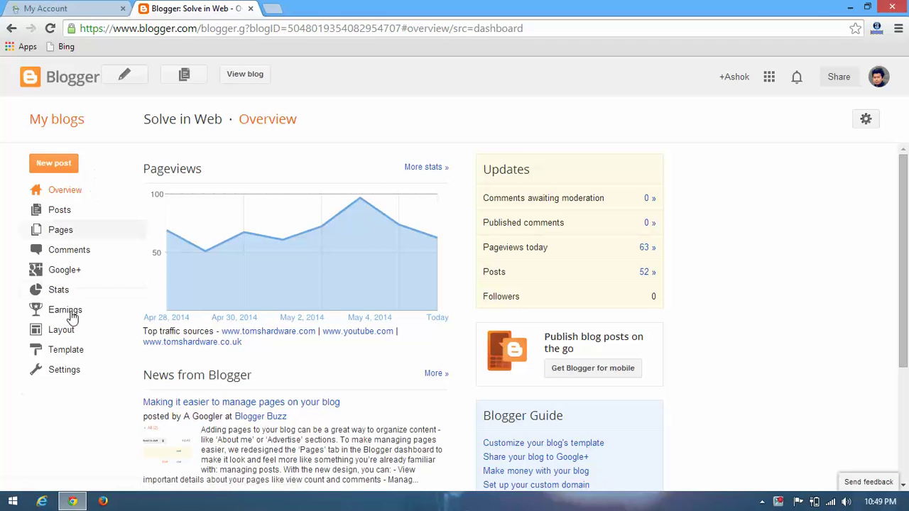
pyautogui.click(49, 375)
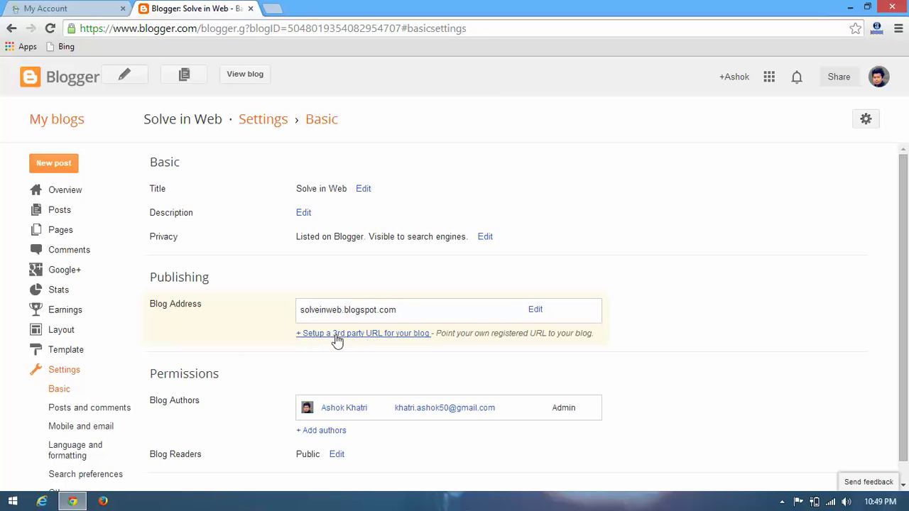
pyautogui.click(385, 334)
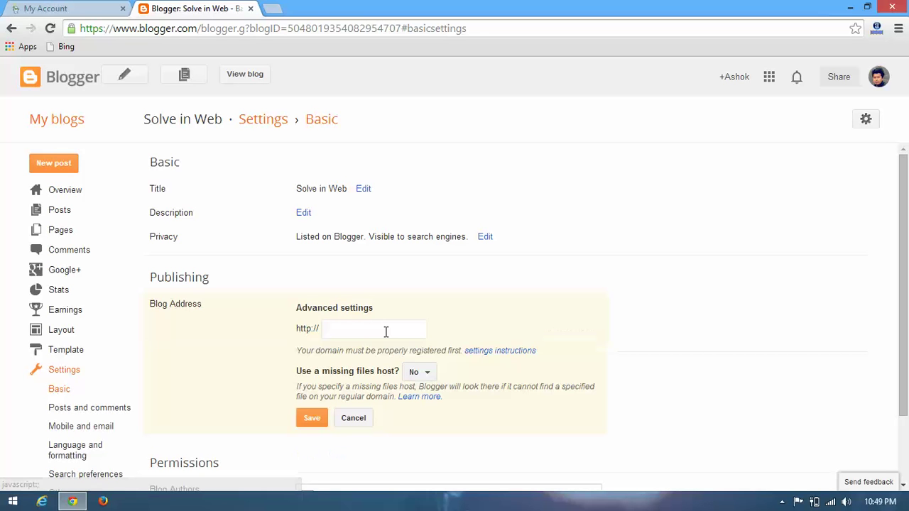
pyautogui.click(363, 330)
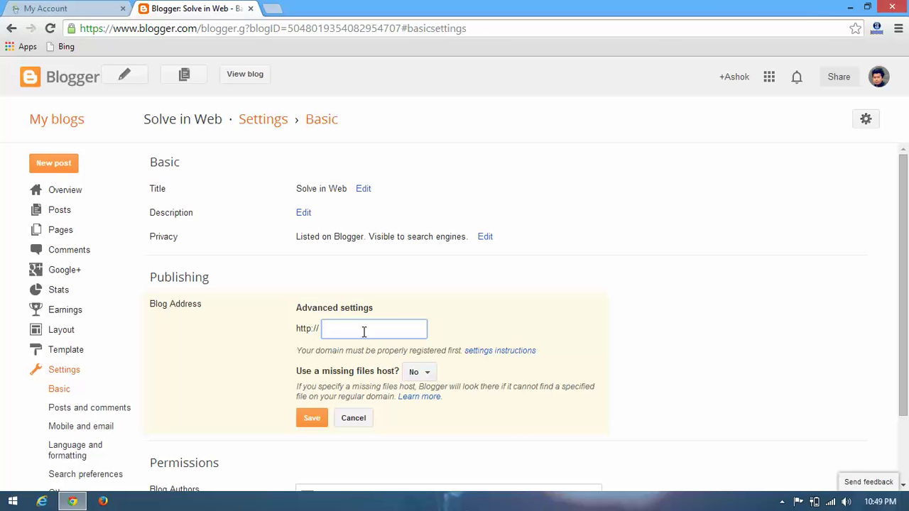
pyautogui.write('WW')
pyautogui.press('BackSpace')
pyautogui.press('BackSpace')
pyautogui.write('ww')
pyautogui.write('w')
pyautogui.write('.')
pyautogui.write('solvein')
pyautogui.write('web')
pyautogui.write('.com')
pyautogui.click(313, 422)
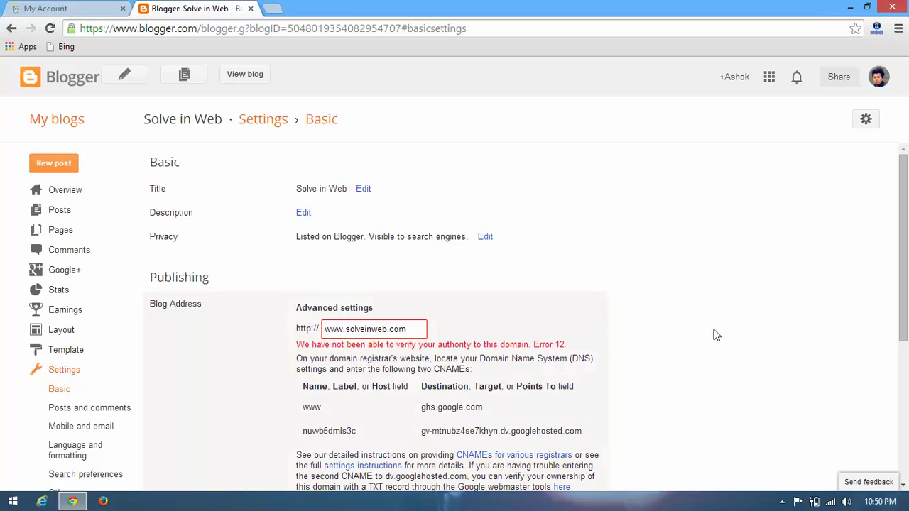
# Scroll down to read Blogger's Error 12 message and its two required CNAME records.
pyautogui.scroll(-1, 799, 261)
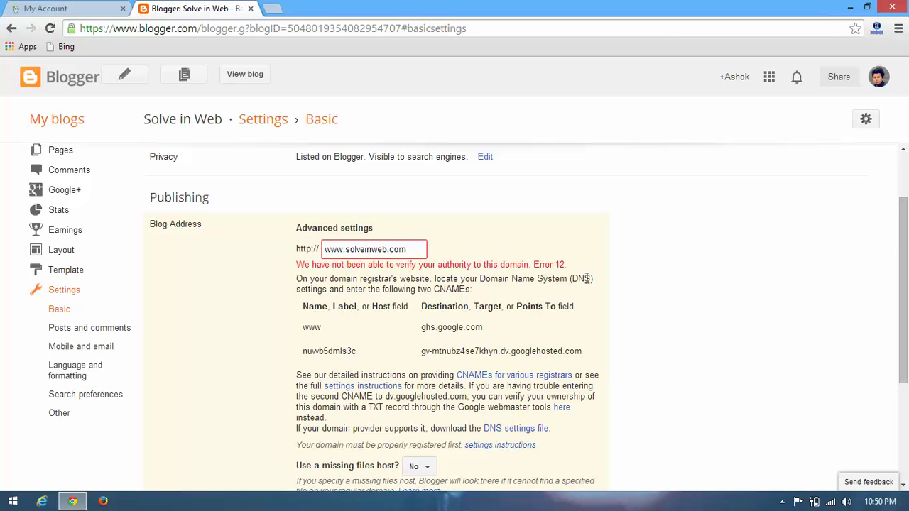
pyautogui.moveTo(904, 247); pyautogui.dragTo(904, 282)
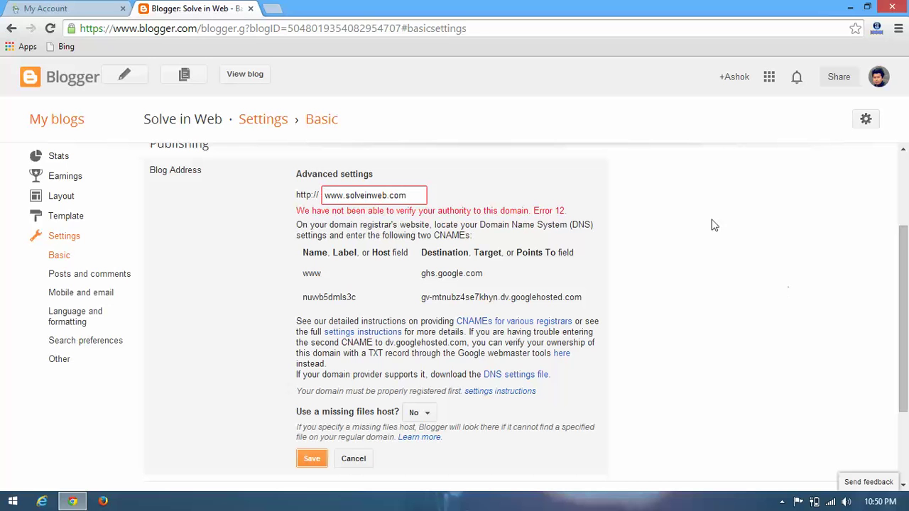
# Launch GoDaddy domain management and open SOLVEINWEB.COM's details and DNS zone file.
pyautogui.click(71, 8)
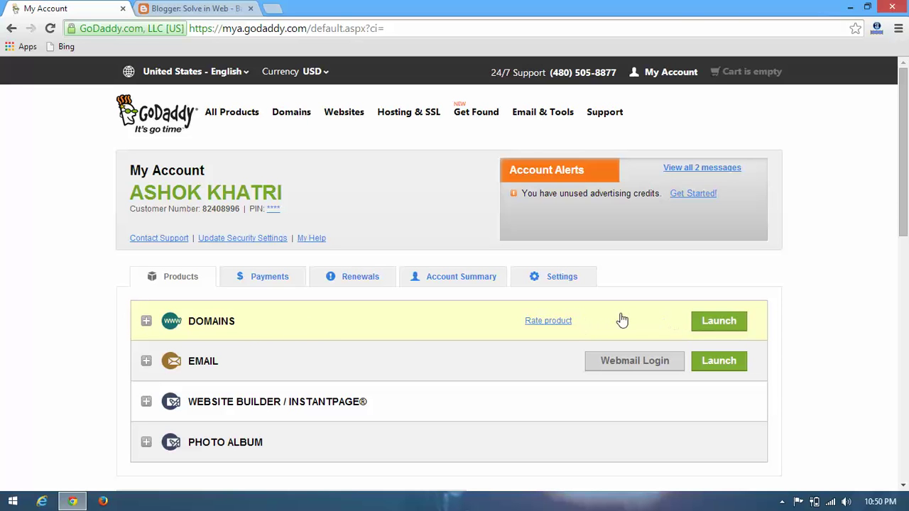
pyautogui.click(719, 325)
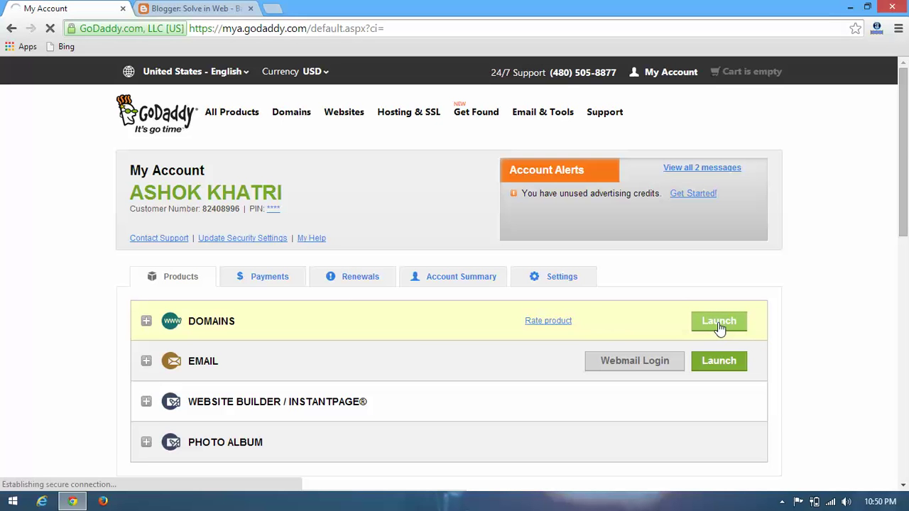
pyautogui.click(229, 7)
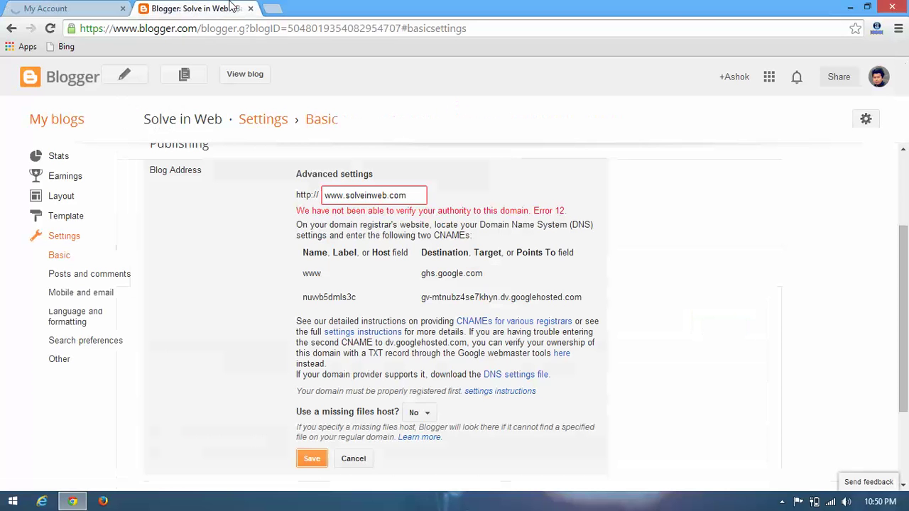
pyautogui.click(83, 8)
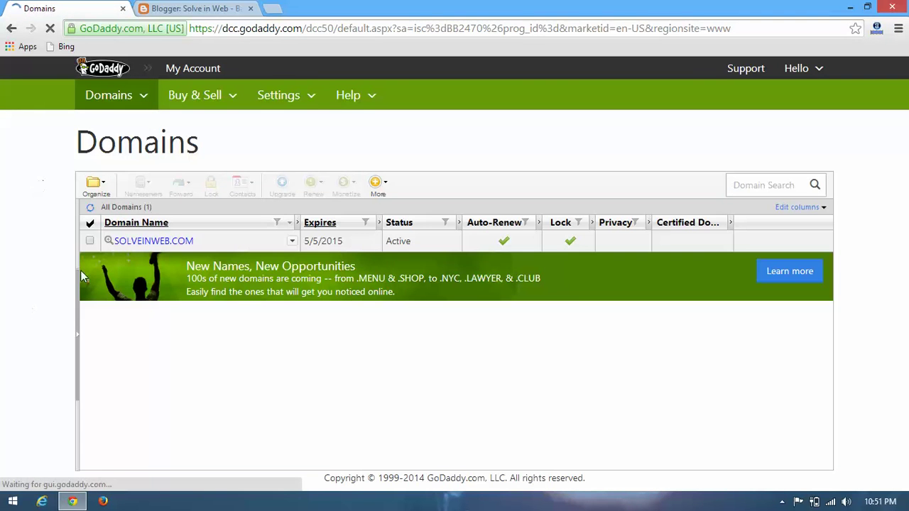
pyautogui.click(158, 243)
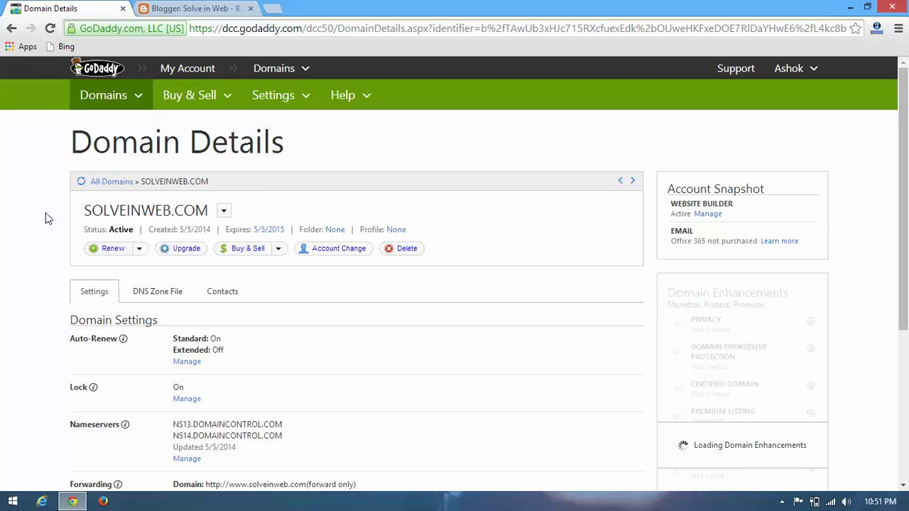
pyautogui.scroll(-1, 45, 218)
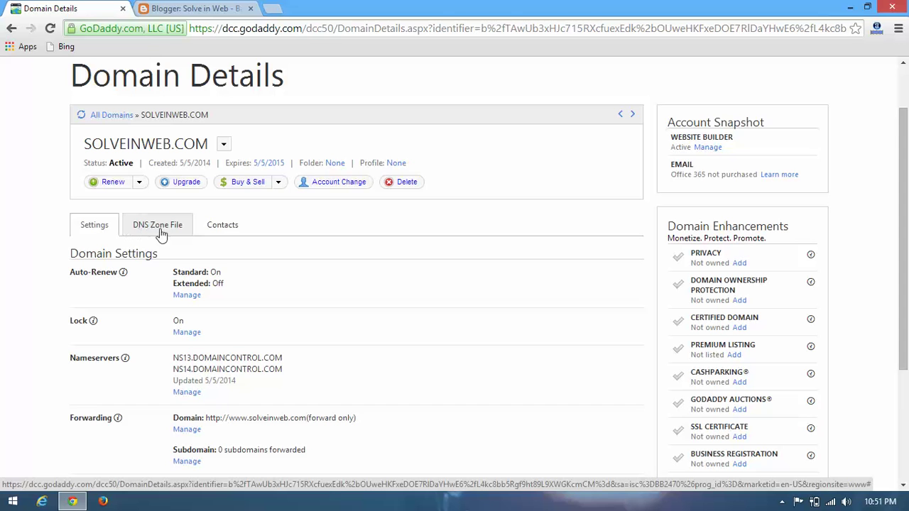
pyautogui.click(164, 234)
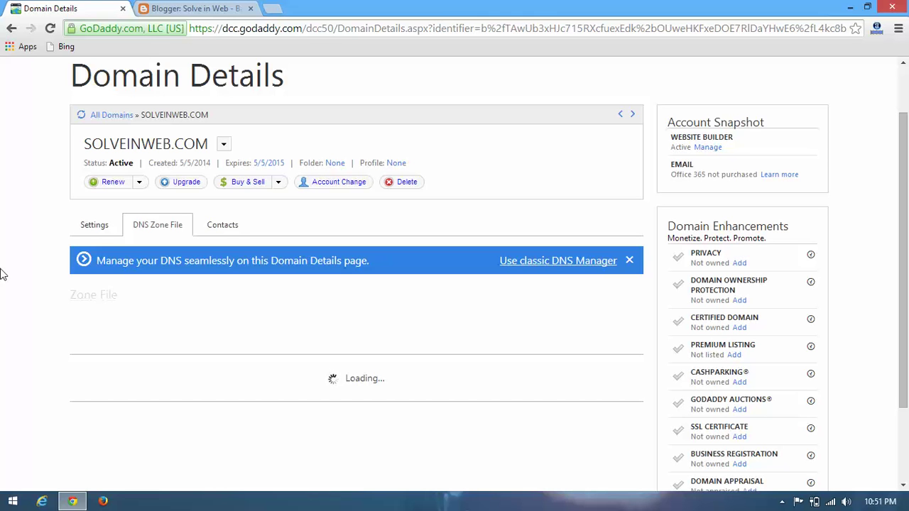
# Scroll the zone file to the CName records (www points to @), then recheck Blogger's required CNAMEs.
pyautogui.scroll(-3, 2, 275)
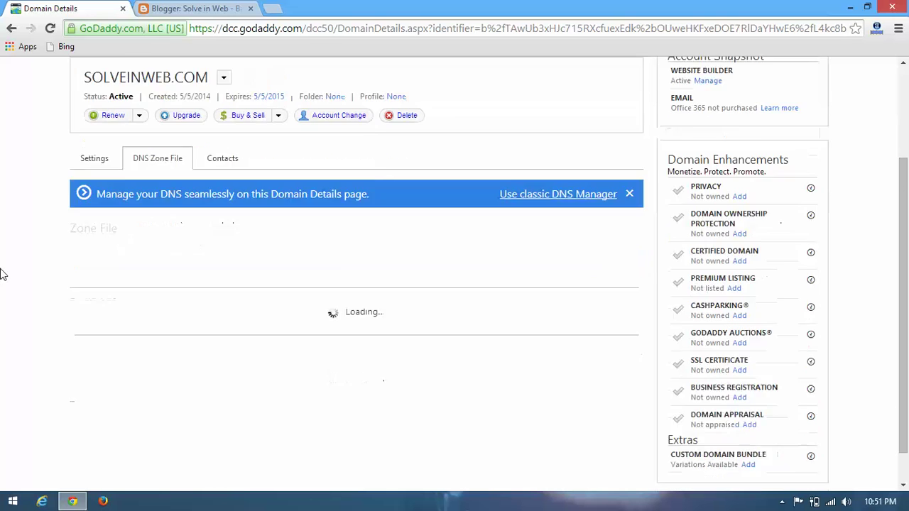
pyautogui.scroll(2, 2, 275)
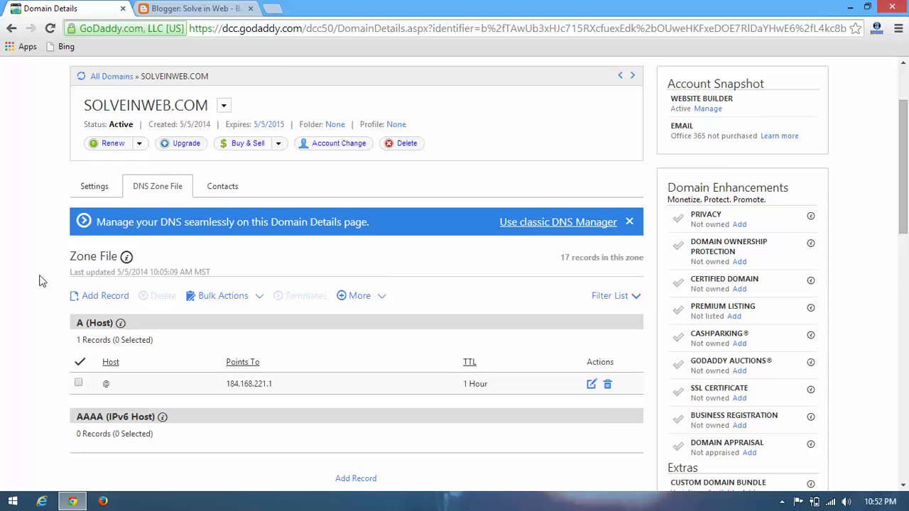
pyautogui.scroll(-1, 40, 281)
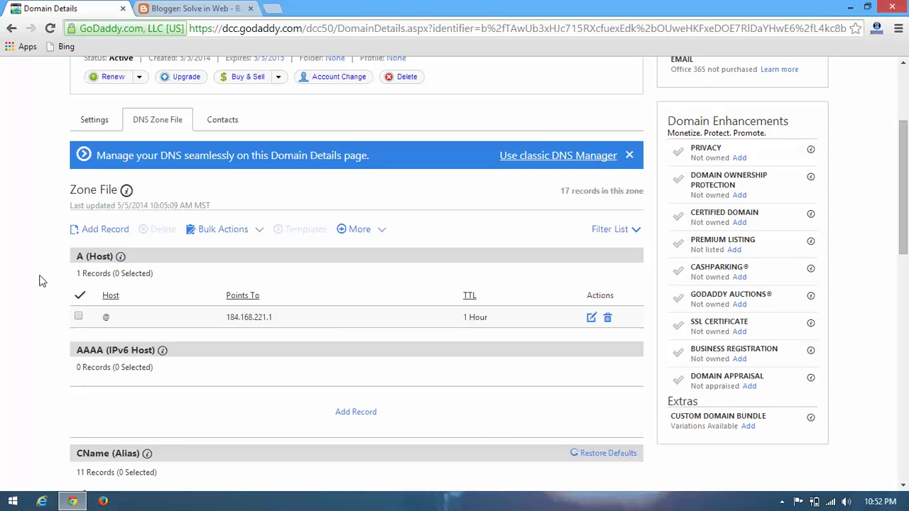
pyautogui.scroll(-1, 41, 281)
pyautogui.scroll(-2, 40, 282)
pyautogui.scroll(-1, 41, 281)
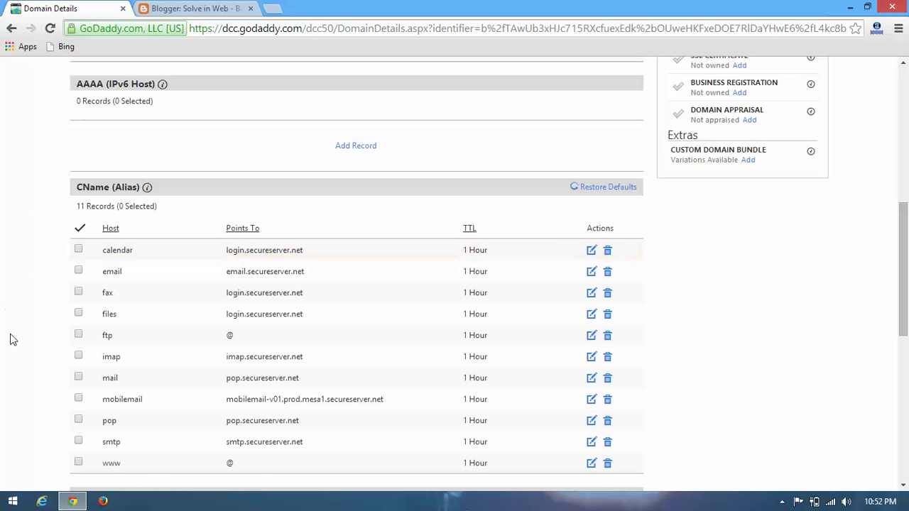
pyautogui.scroll(-1, 10, 340)
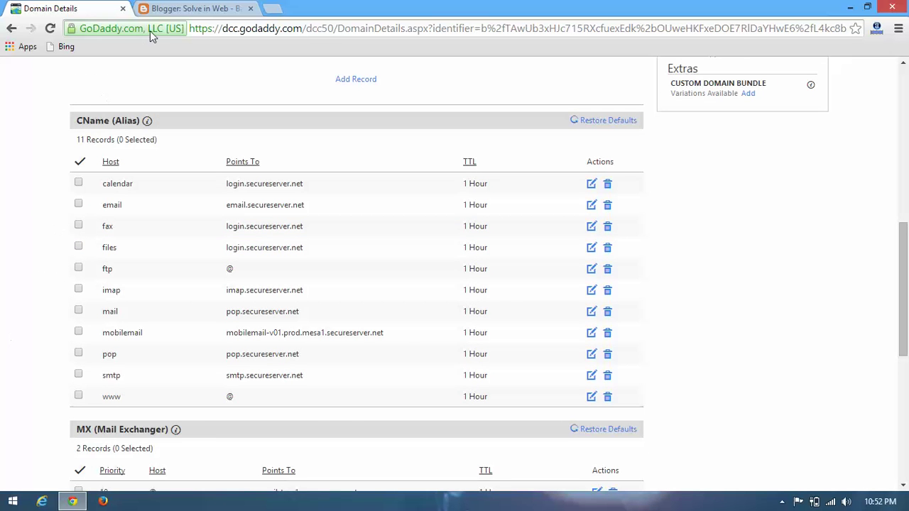
pyautogui.click(199, 7)
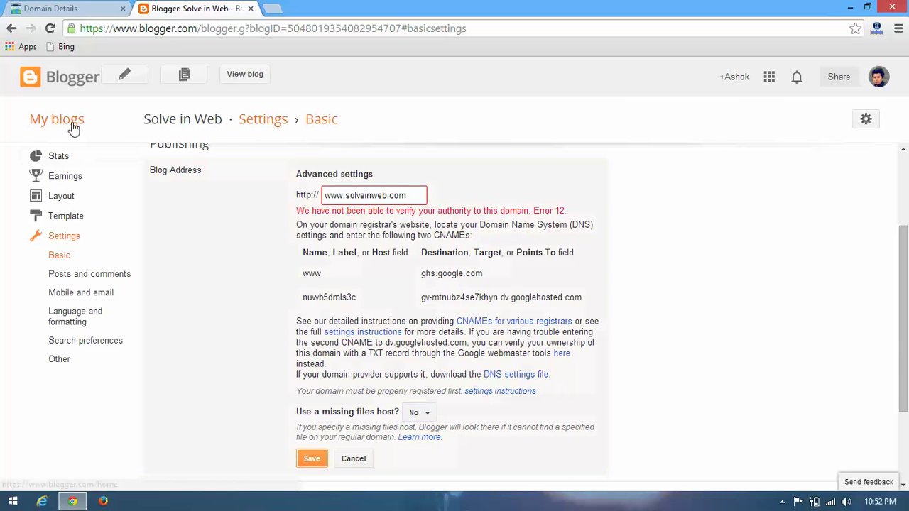
# Change the www CNAME target from @ to ghs.google.com, copied from Blogger, and save.
pyautogui.click(61, 9)
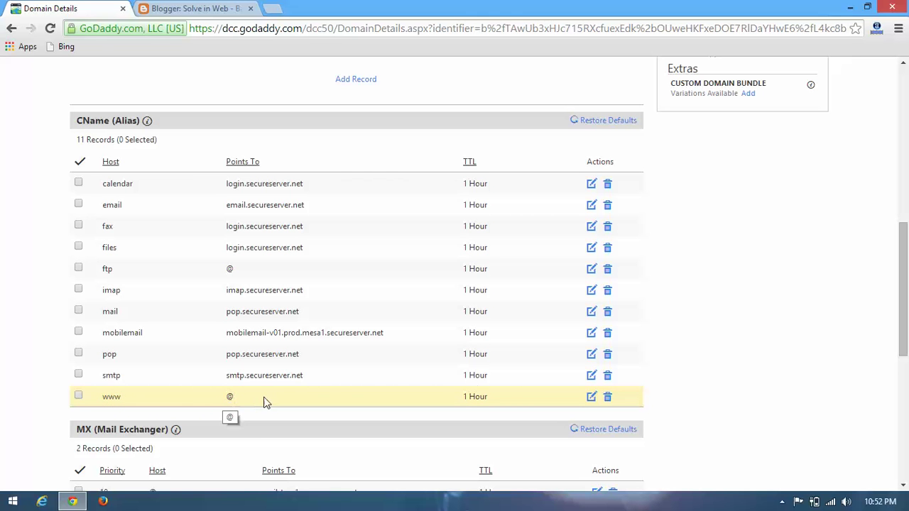
pyautogui.click(592, 399)
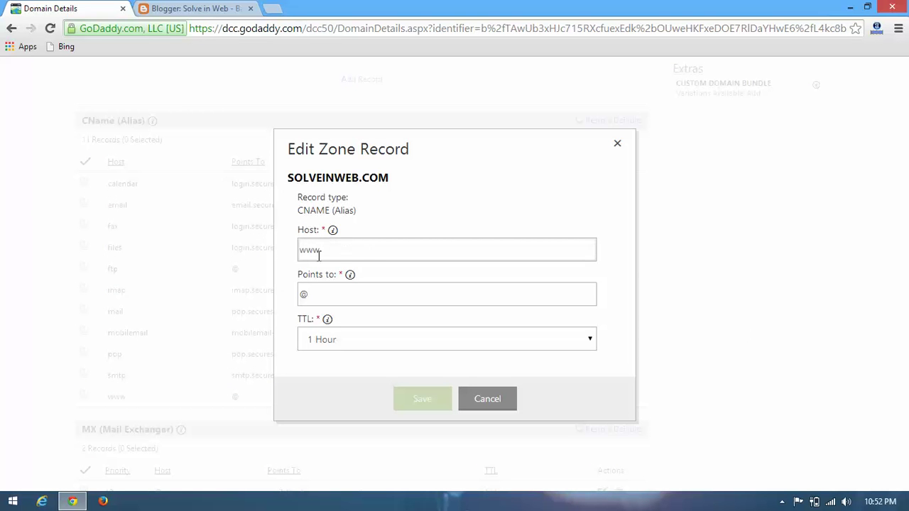
pyautogui.click(318, 296)
pyautogui.press('BackSpace')
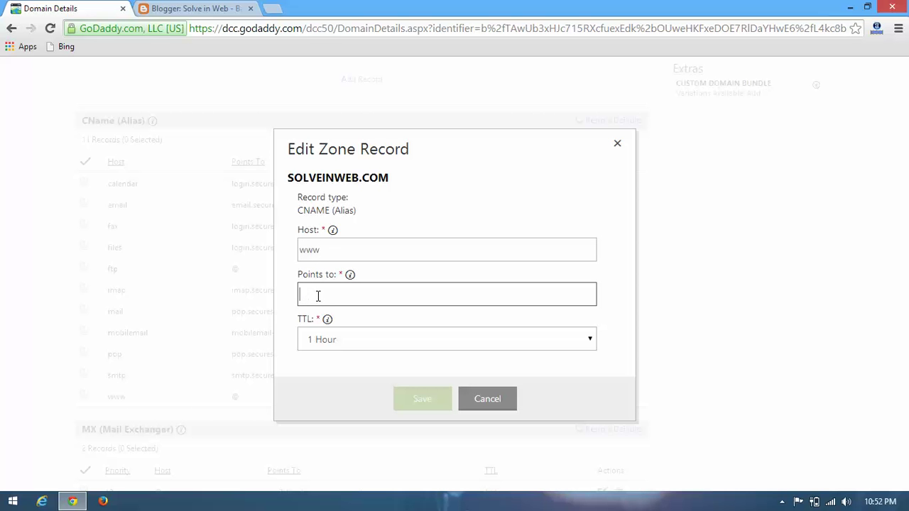
pyautogui.click(205, 7)
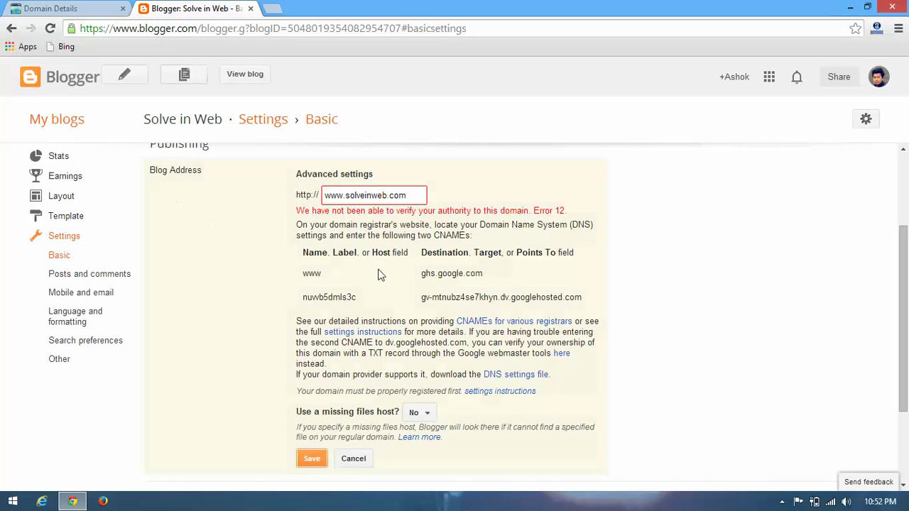
pyautogui.moveTo(483, 273); pyautogui.dragTo(421, 274)
pyautogui.hotkey('ctrl', 'c')
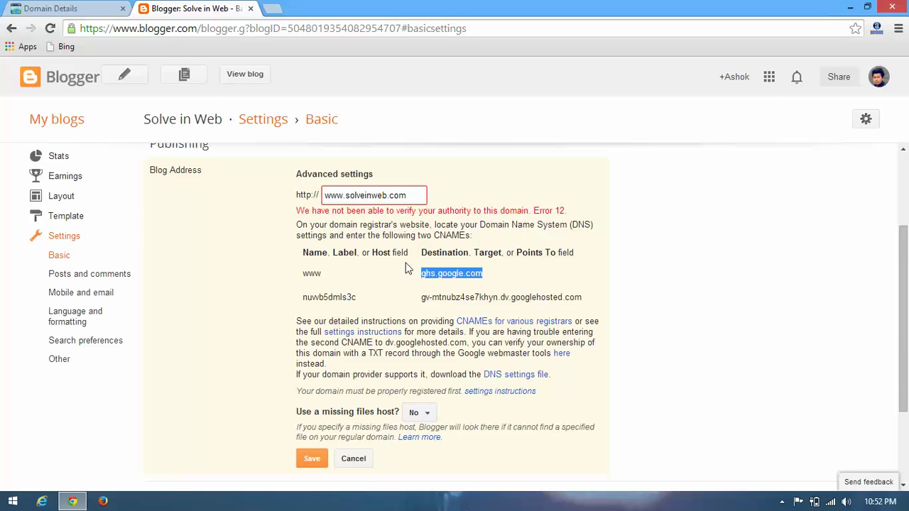
pyautogui.click(82, 7)
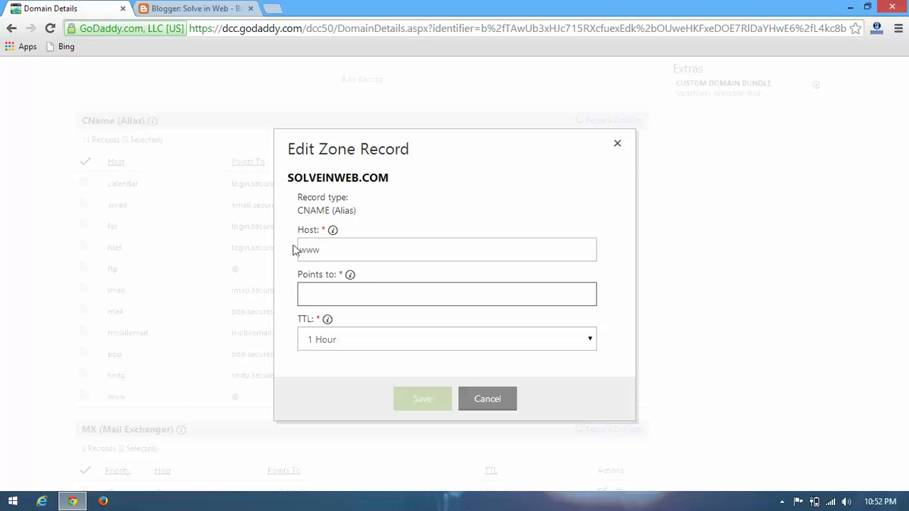
pyautogui.hotkey('ctrl', 'v')
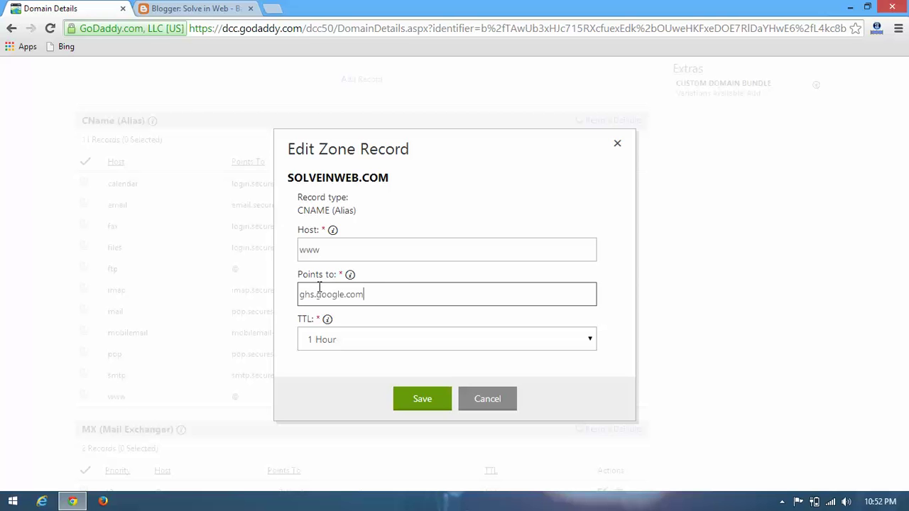
pyautogui.click(418, 401)
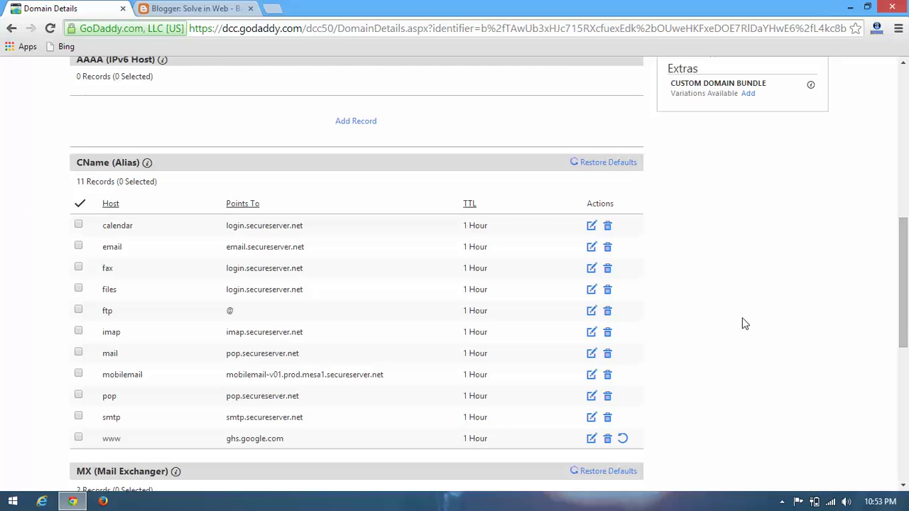
pyautogui.scroll(2, 742, 324)
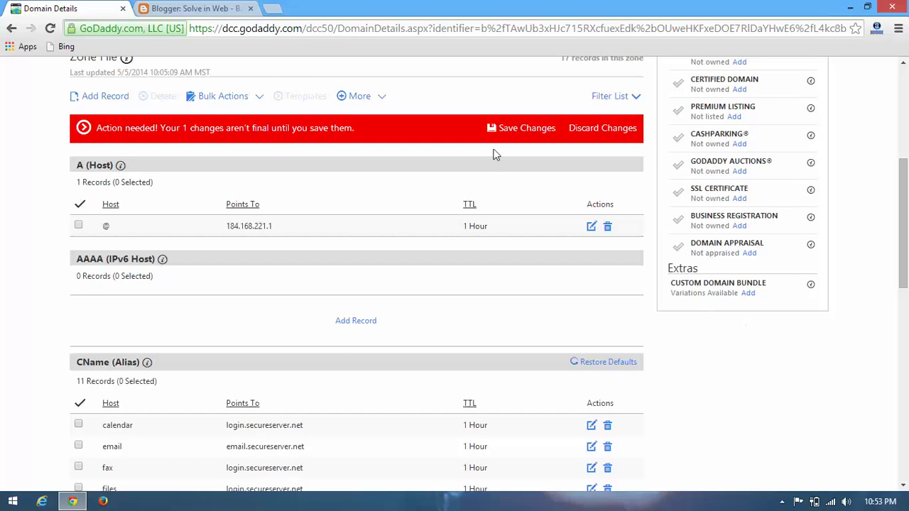
pyautogui.click(516, 130)
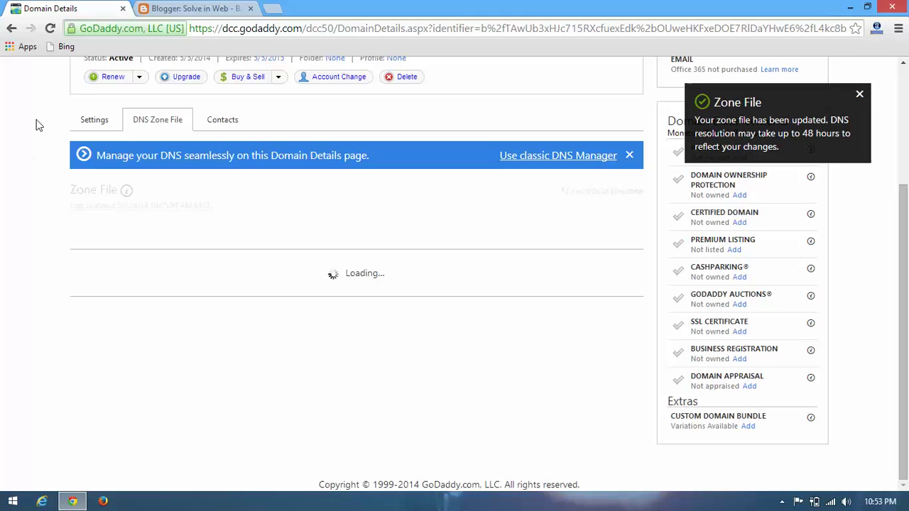
# Copy Blogger's second CNAME host code, nuvvb5dmls3c, and return to GoDaddy.
pyautogui.click(228, 8)
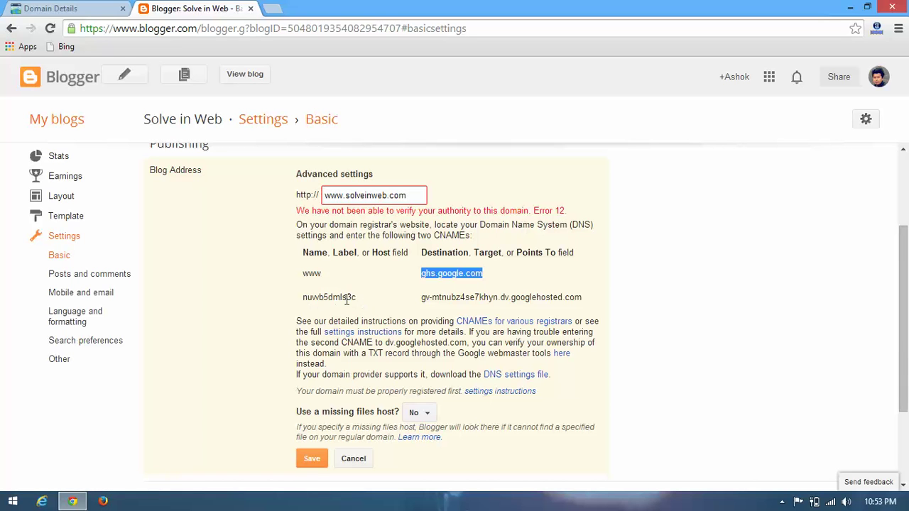
pyautogui.moveTo(357, 299); pyautogui.dragTo(303, 299)
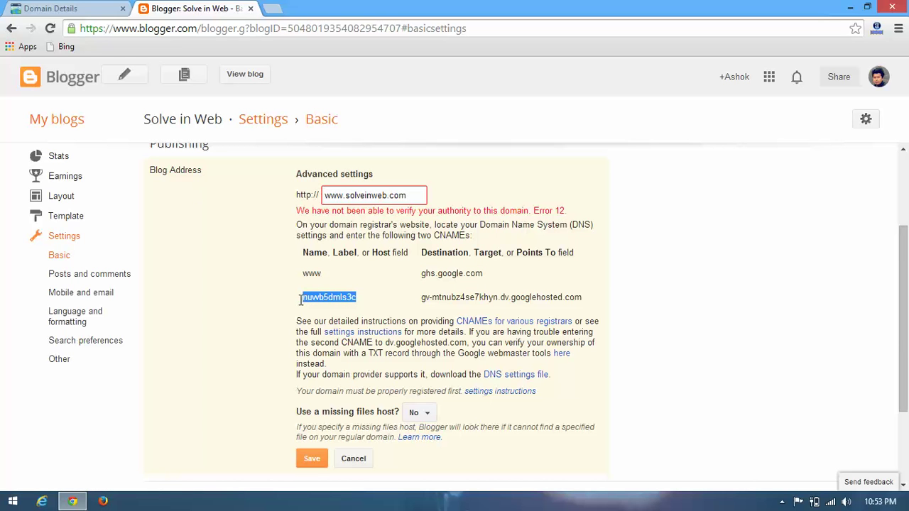
pyautogui.click(61, 8)
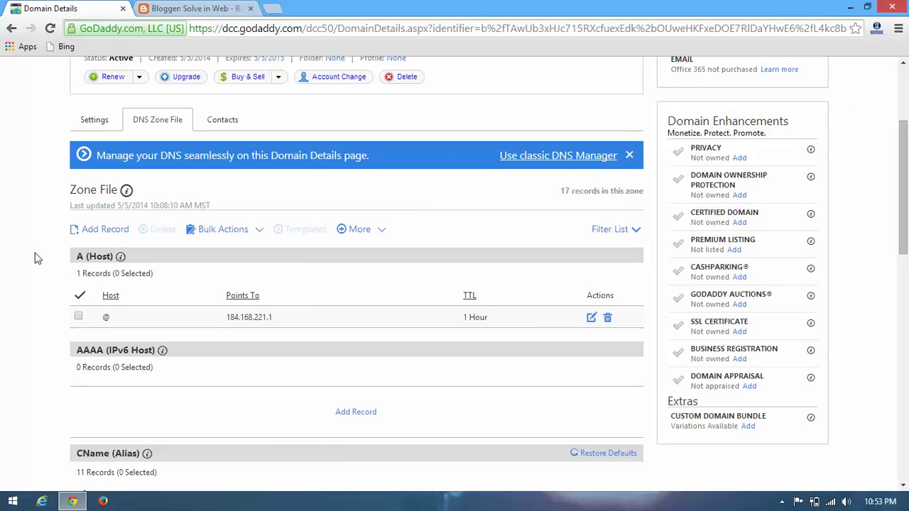
# Add a new CNAME (Alias) record with host nuvvb5dmls3c pasted from Blogger.
pyautogui.click(95, 235)
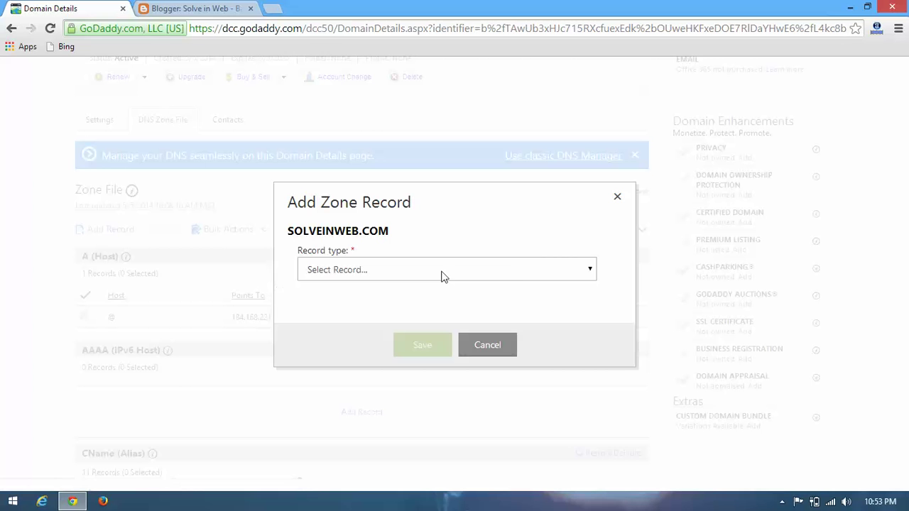
pyautogui.click(590, 277)
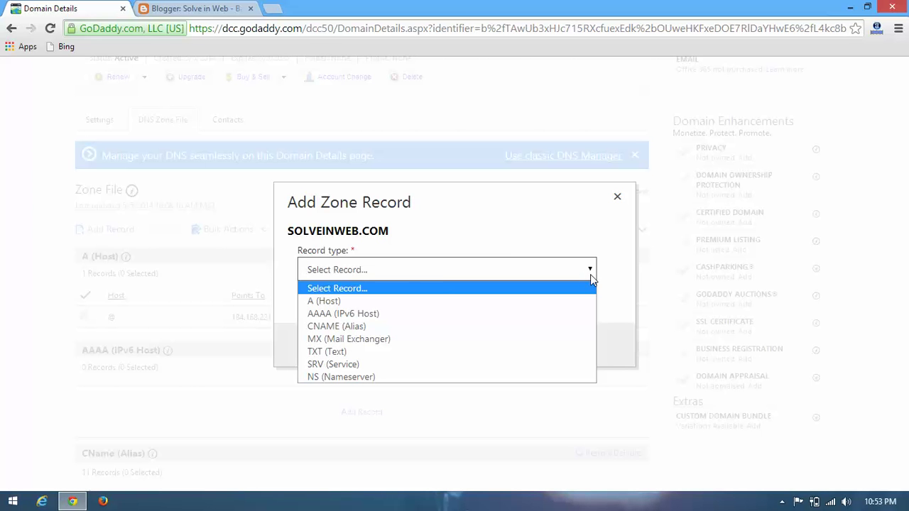
pyautogui.click(353, 328)
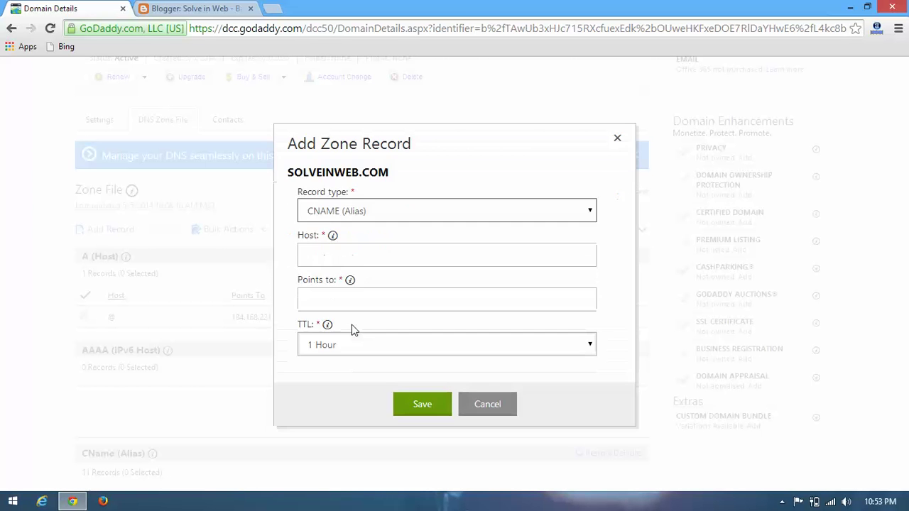
pyautogui.click(335, 256)
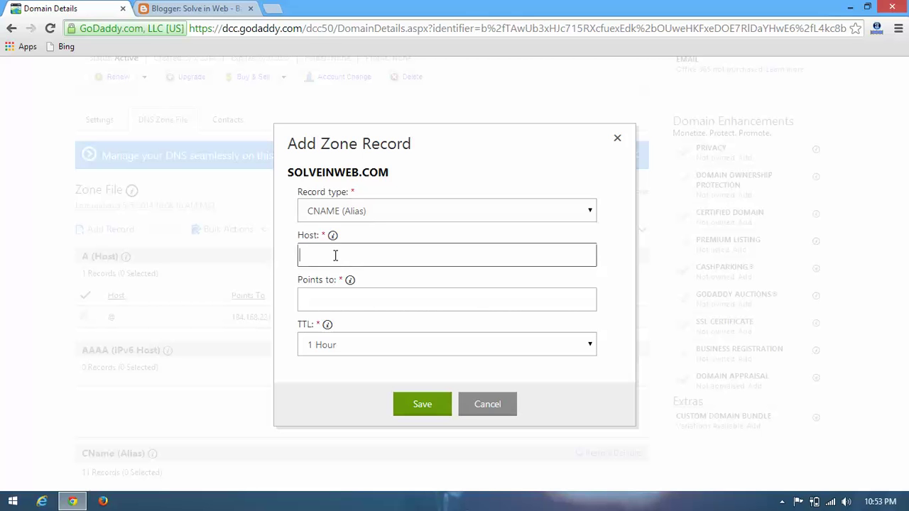
pyautogui.hotkey('ctrl', 'v')
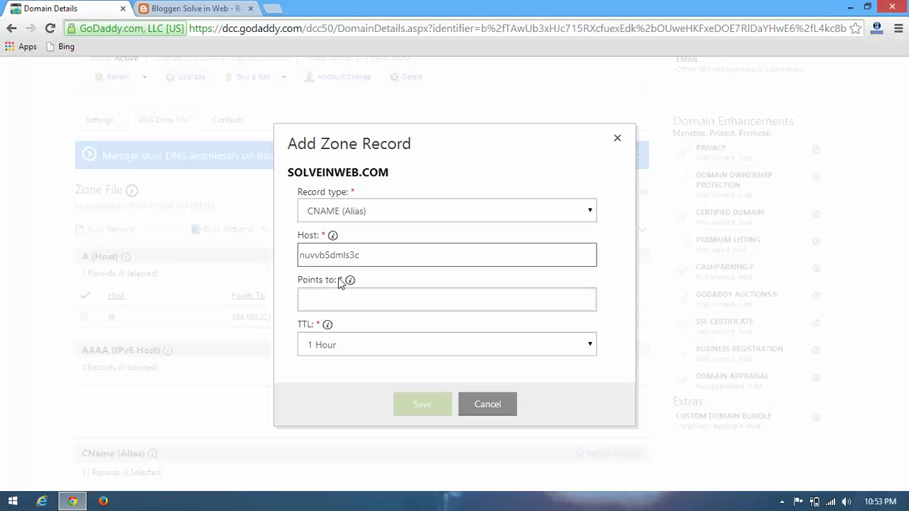
# Point the record to gv-mtnubz4se7khyn.dv.googlehosted.com, copied from Blogger, and save it.
pyautogui.click(188, 8)
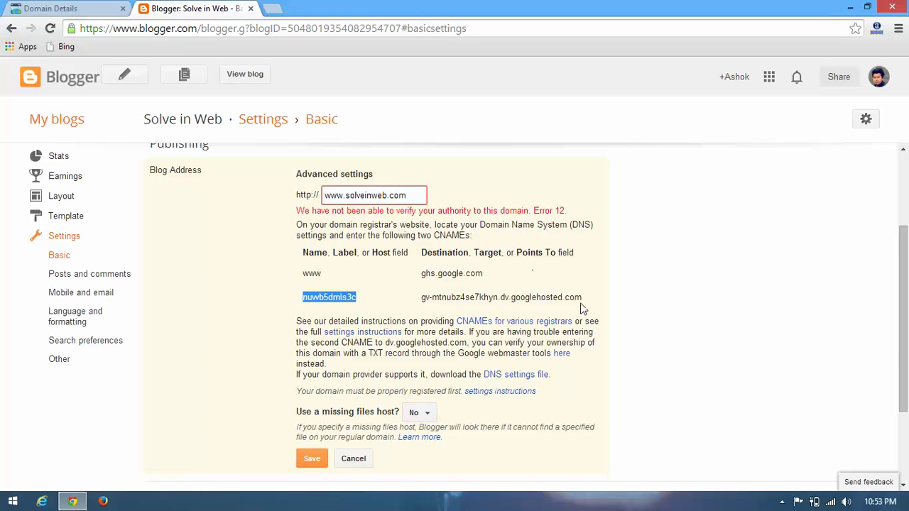
pyautogui.moveTo(586, 301); pyautogui.dragTo(424, 297)
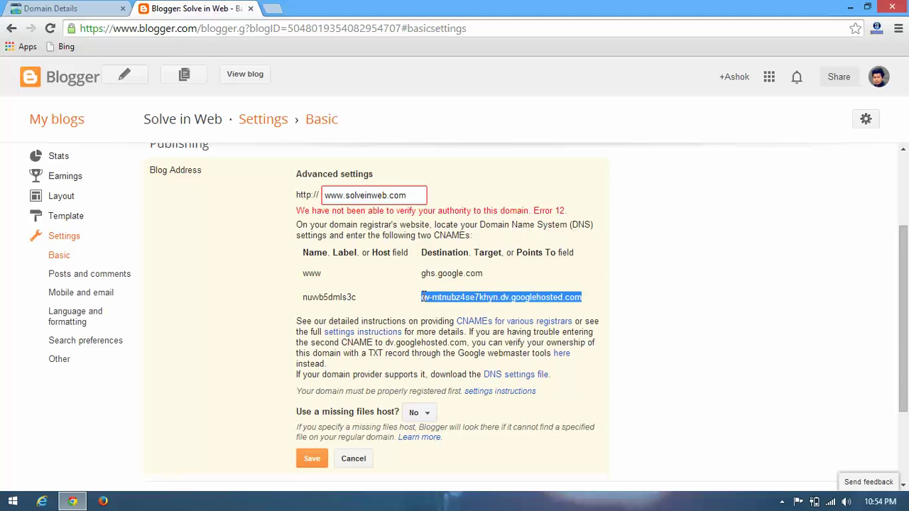
pyautogui.click(79, 8)
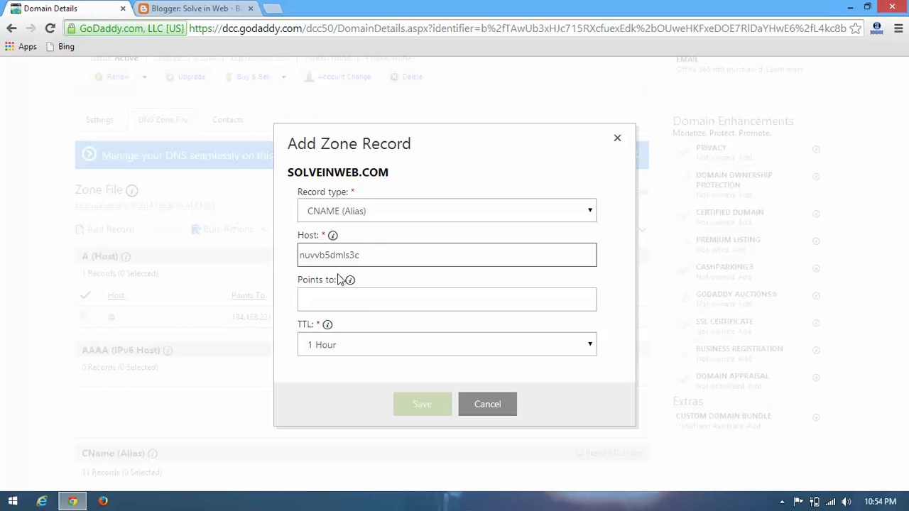
pyautogui.click(333, 297)
pyautogui.write('gv-mtnubz4se7khyn.dv.googlehosted.com')
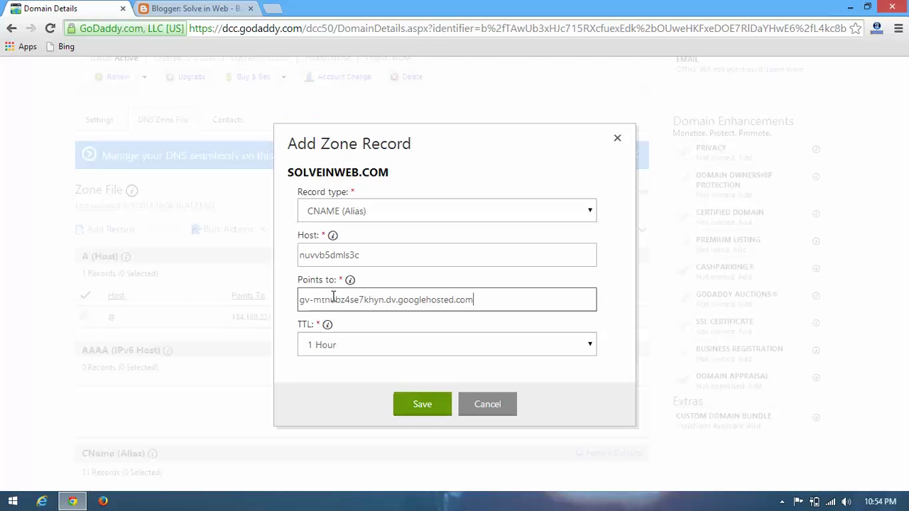
pyautogui.click(421, 405)
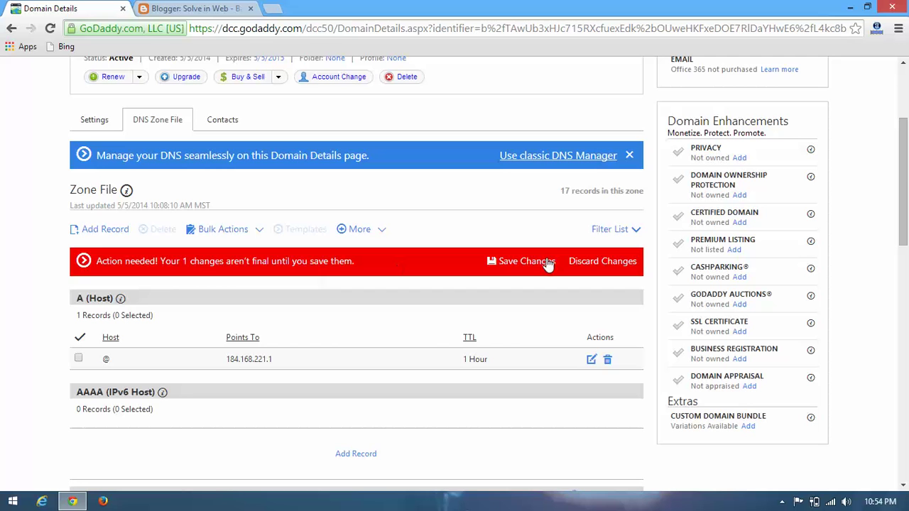
# Commit the new CNAME and scroll the CName list to confirm nuvvb5dmls3c is there.
pyautogui.click(527, 261)
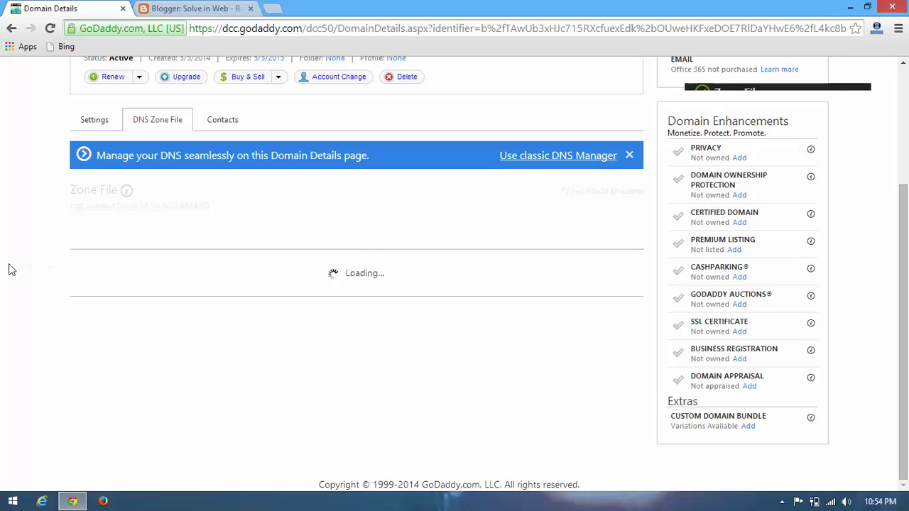
pyautogui.scroll(-1, 10, 268)
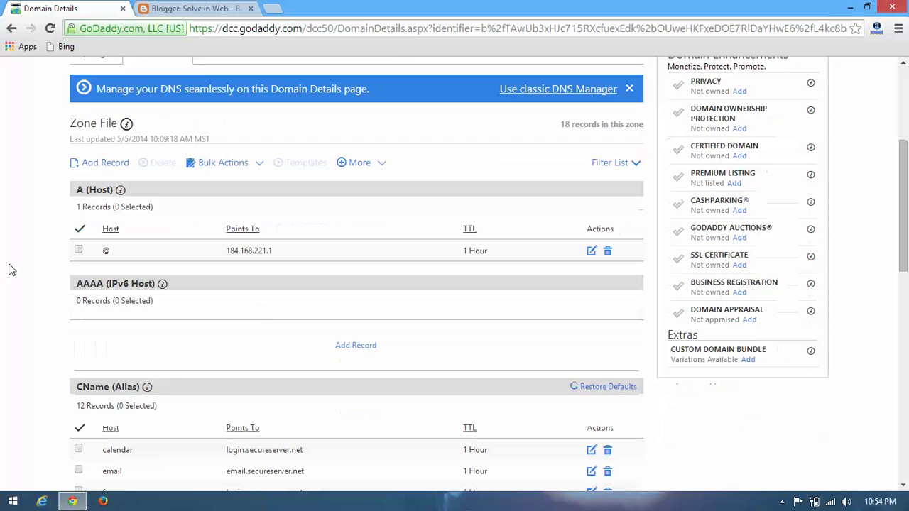
pyautogui.scroll(-2, 11, 269)
pyautogui.scroll(-1, 10, 269)
pyautogui.scroll(-1, 11, 269)
pyautogui.scroll(-1, 10, 268)
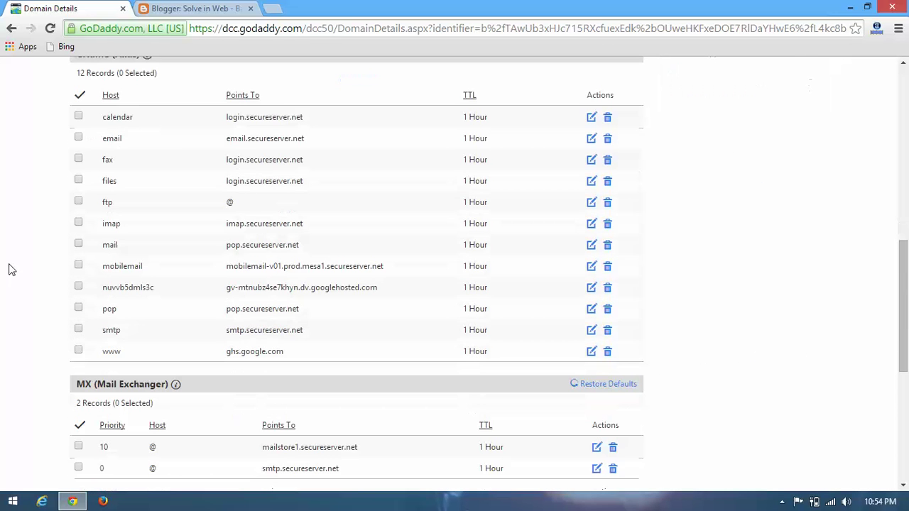
pyautogui.scroll(1, 8, 268)
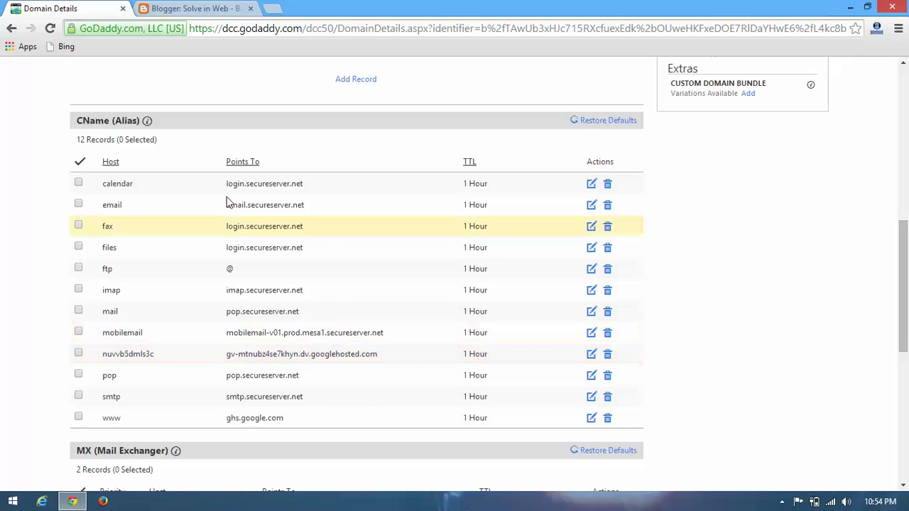
pyautogui.scroll(1, 15, 163)
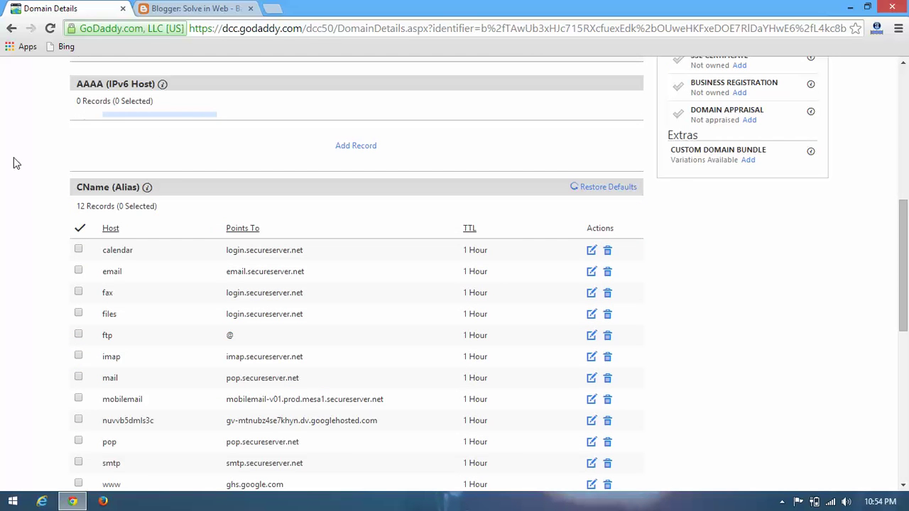
pyautogui.scroll(3, 14, 163)
pyautogui.scroll(2, 14, 163)
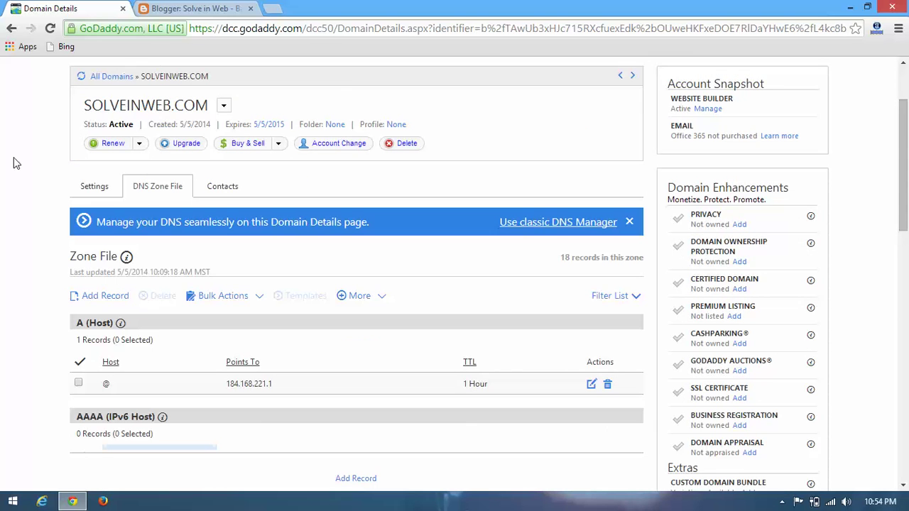
pyautogui.click(198, 9)
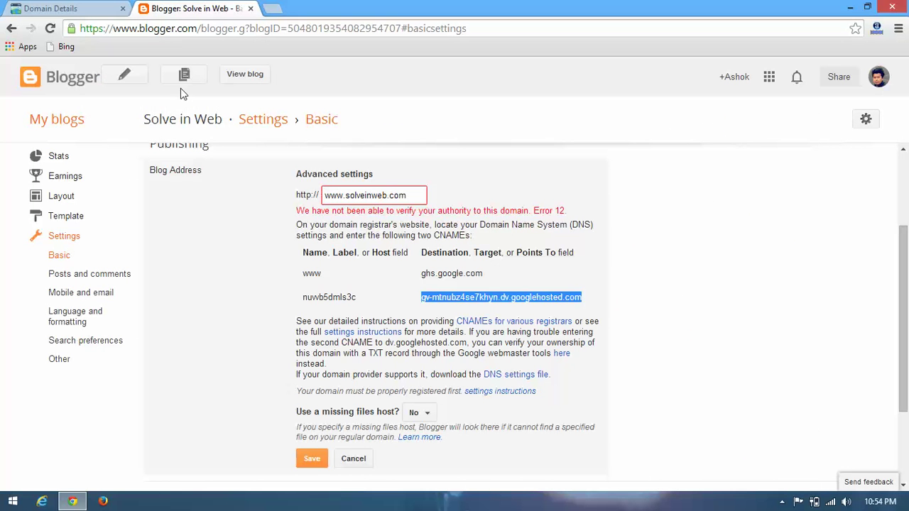
# Find the four Google A-record IPs under Blogger Help's top-level domain instructions, then return to GoDaddy.
pyautogui.click(690, 281)
pyautogui.scroll(-2, 692, 284)
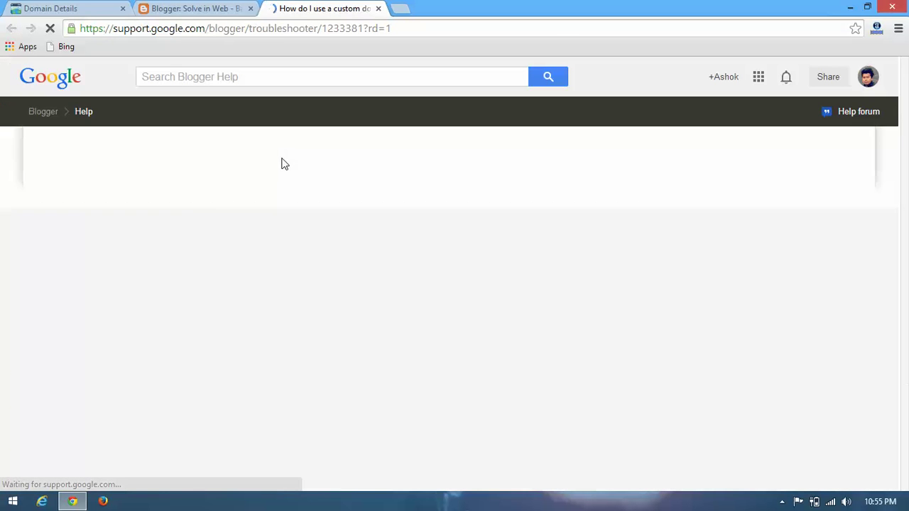
pyautogui.scroll(-1, 67, 239)
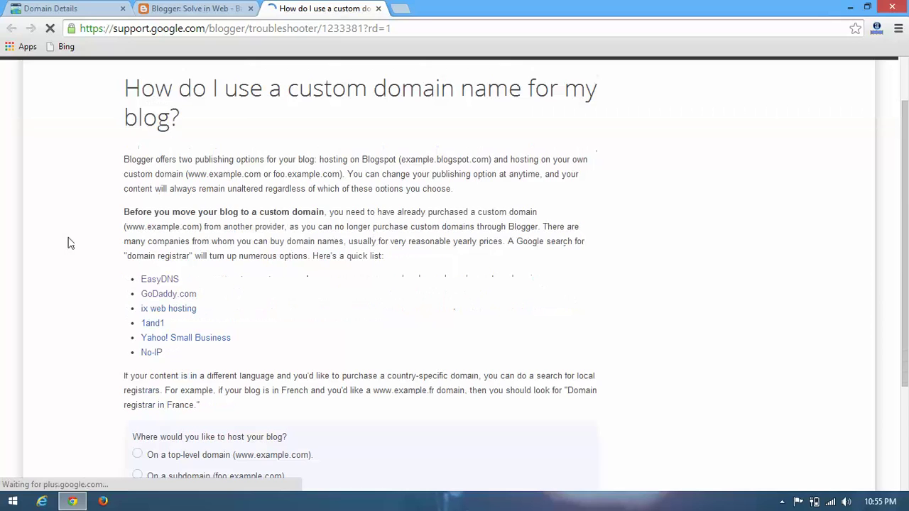
pyautogui.scroll(-2, 69, 242)
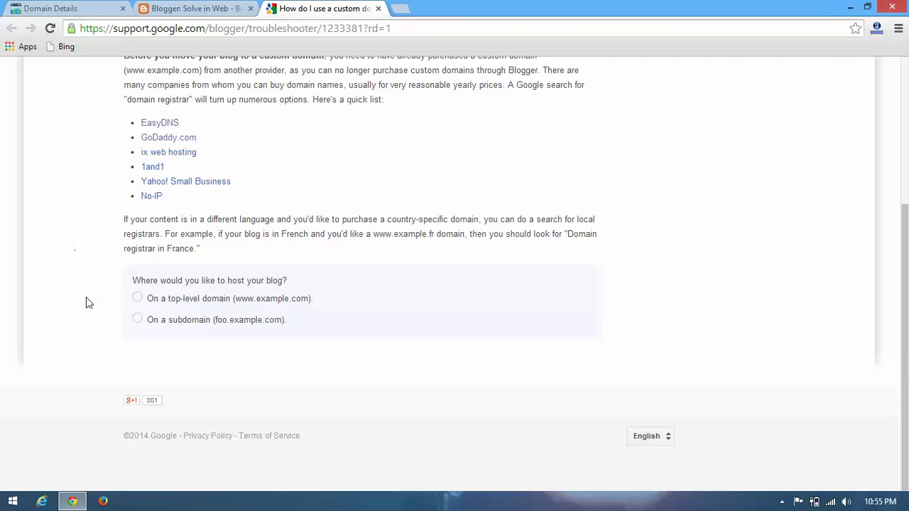
pyautogui.click(137, 298)
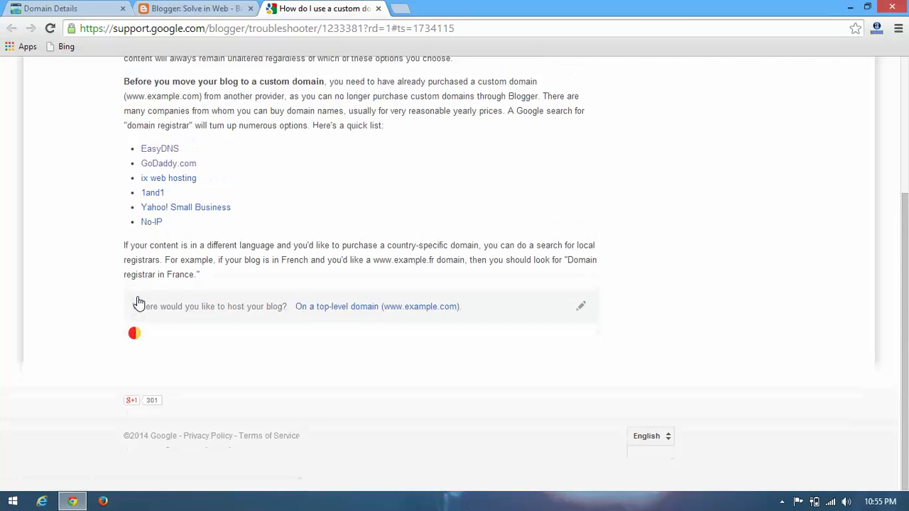
pyautogui.scroll(-2, 75, 305)
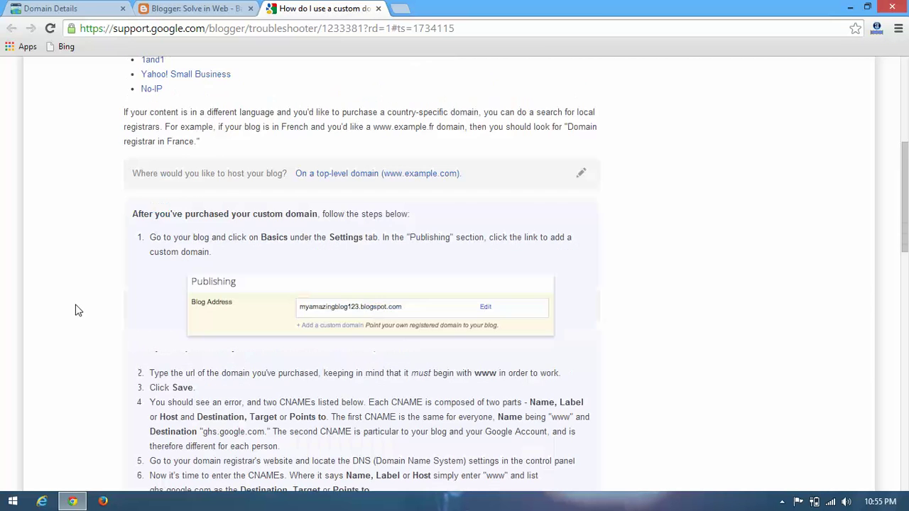
pyautogui.scroll(-3, 78, 311)
pyautogui.scroll(-2, 78, 311)
pyautogui.scroll(-1, 78, 310)
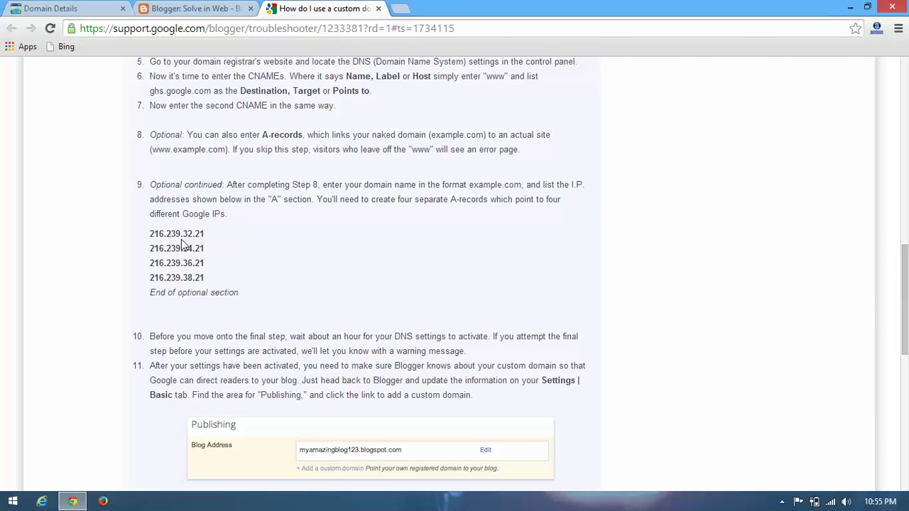
pyautogui.click(57, 8)
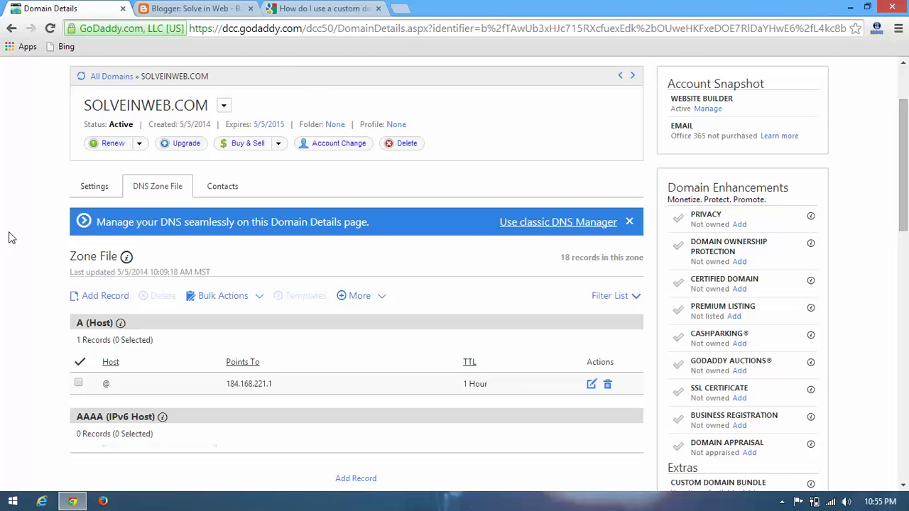
# Start a new A (Host) record in the SOLVEINWEB.COM zone file.
pyautogui.scroll(-1, 10, 238)
pyautogui.scroll(-1, 10, 237)
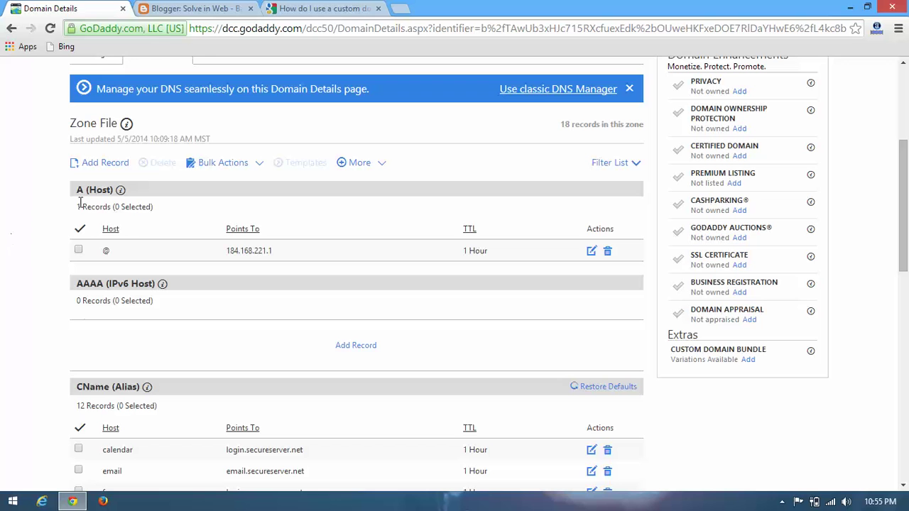
pyautogui.click(107, 164)
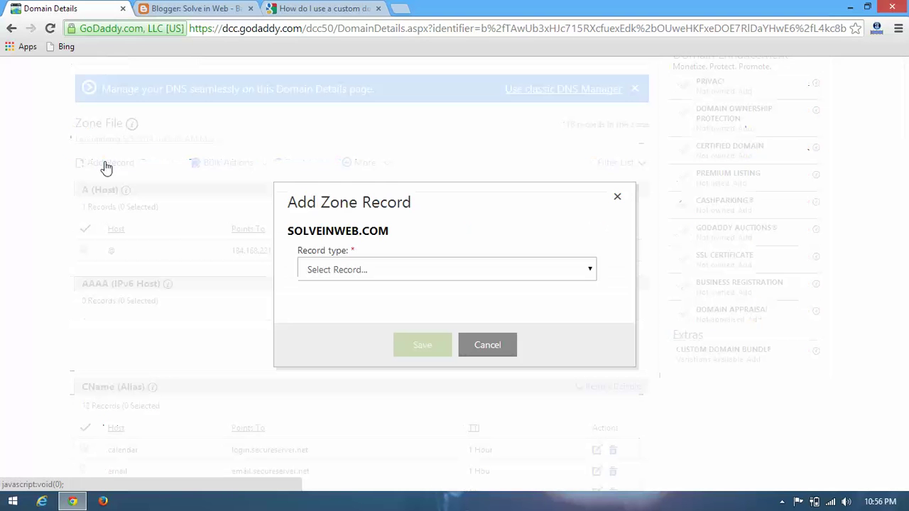
pyautogui.click(589, 274)
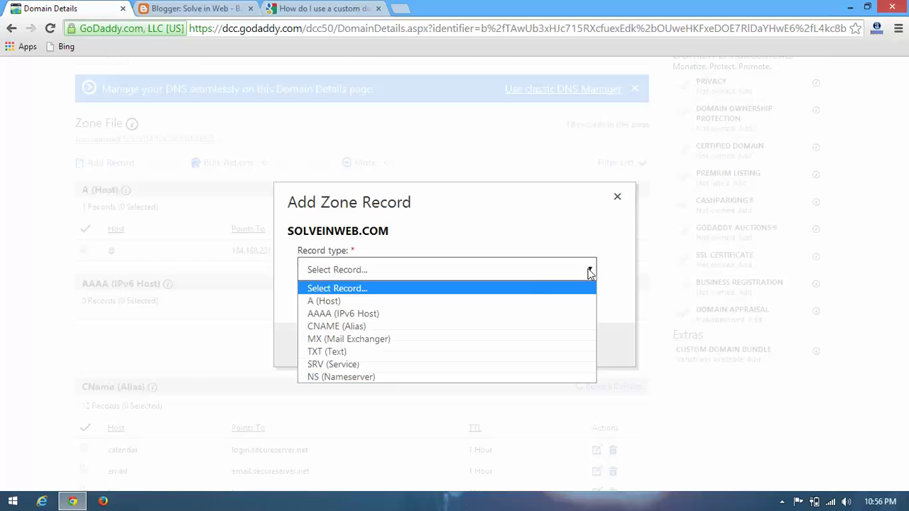
pyautogui.click(336, 302)
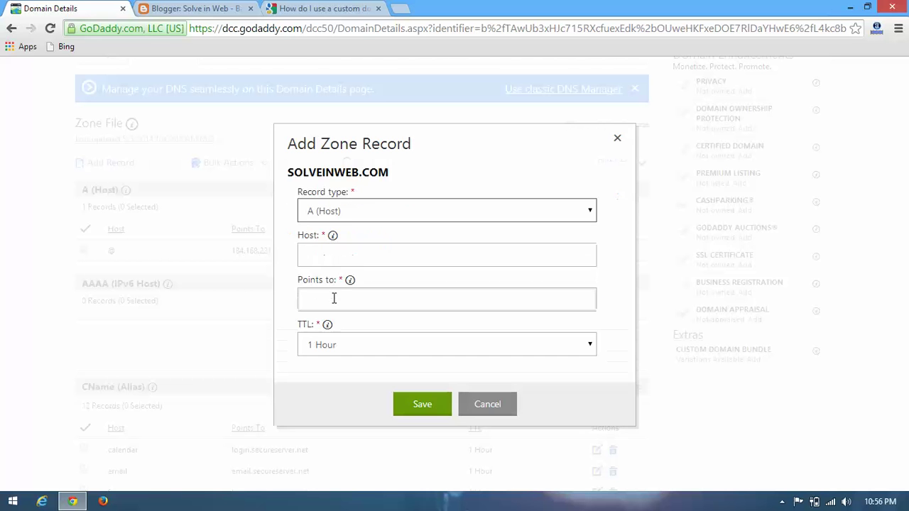
pyautogui.click(337, 255)
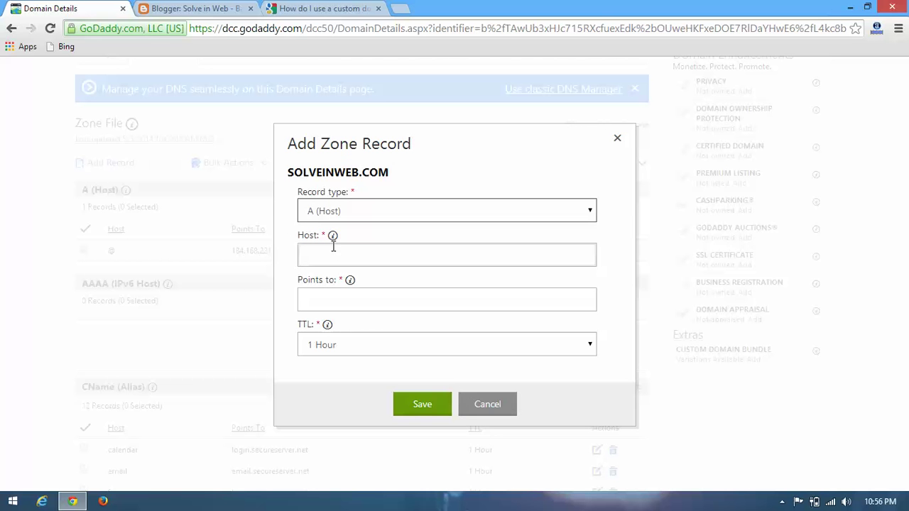
# Point the record at 216.239.32.21, copied from the Google help page, with host @, and save it.
pyautogui.click(195, 8)
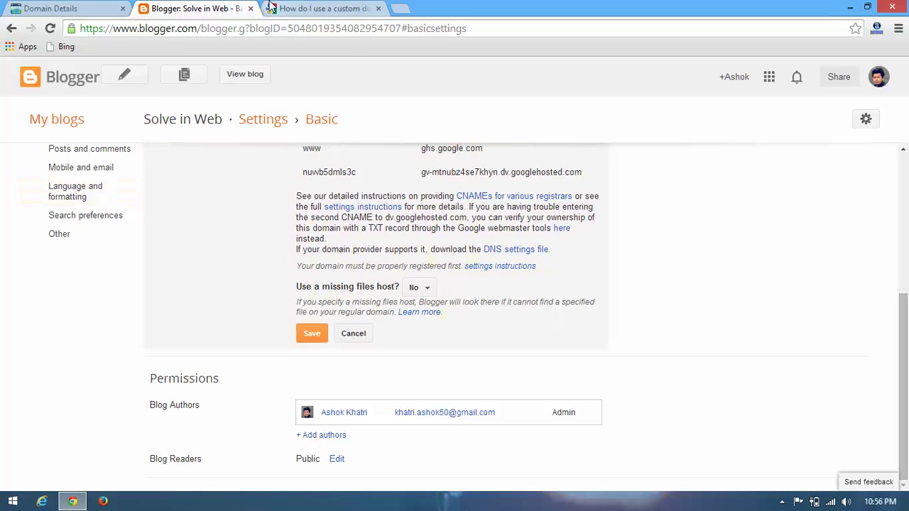
pyautogui.click(323, 8)
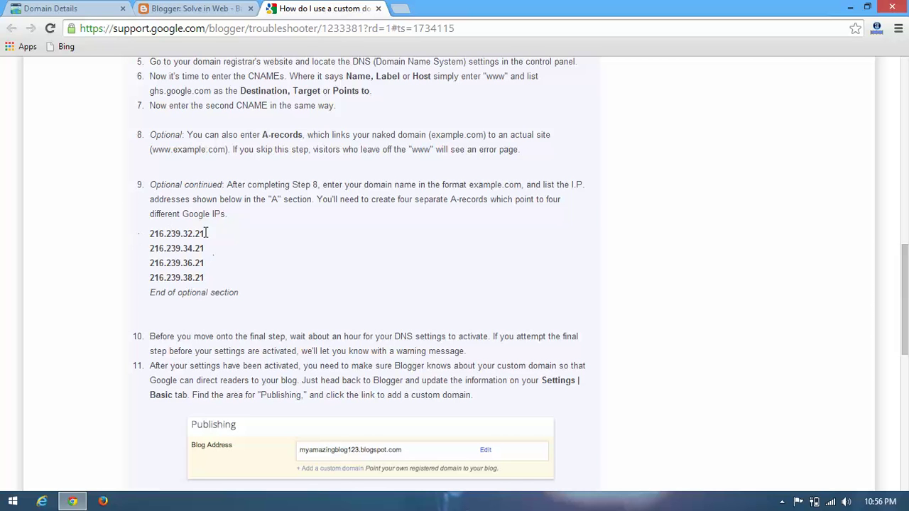
pyautogui.moveTo(205, 233); pyautogui.dragTo(150, 234)
pyautogui.hotkey('ctrl', 'c')
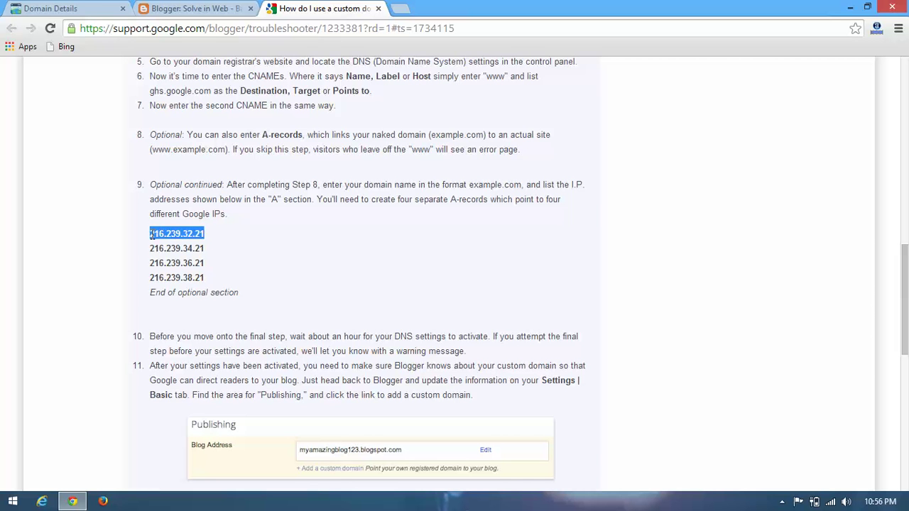
pyautogui.click(84, 7)
pyautogui.click(308, 291)
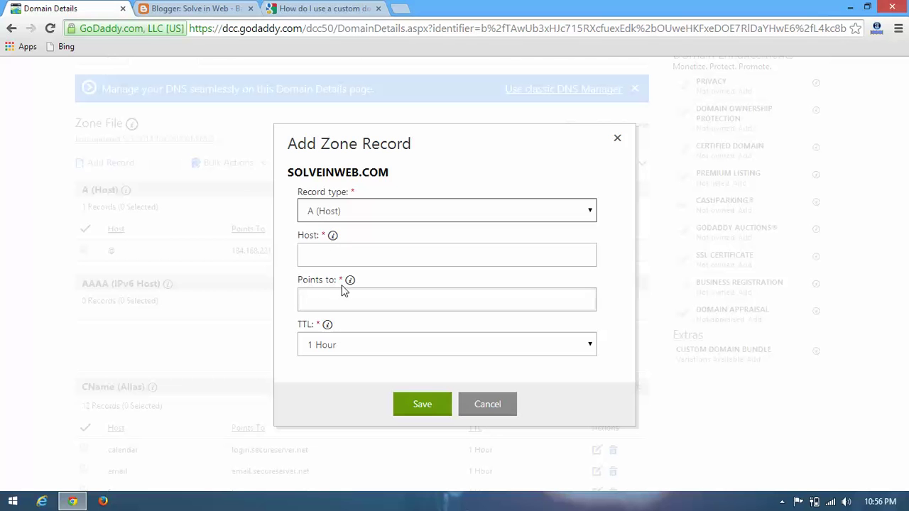
pyautogui.hotkey('ctrl', 'v')
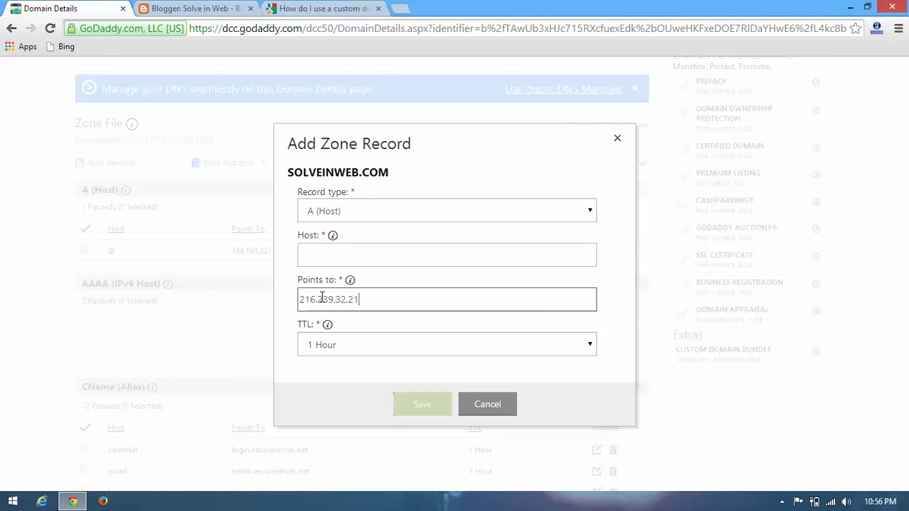
pyautogui.click(333, 252)
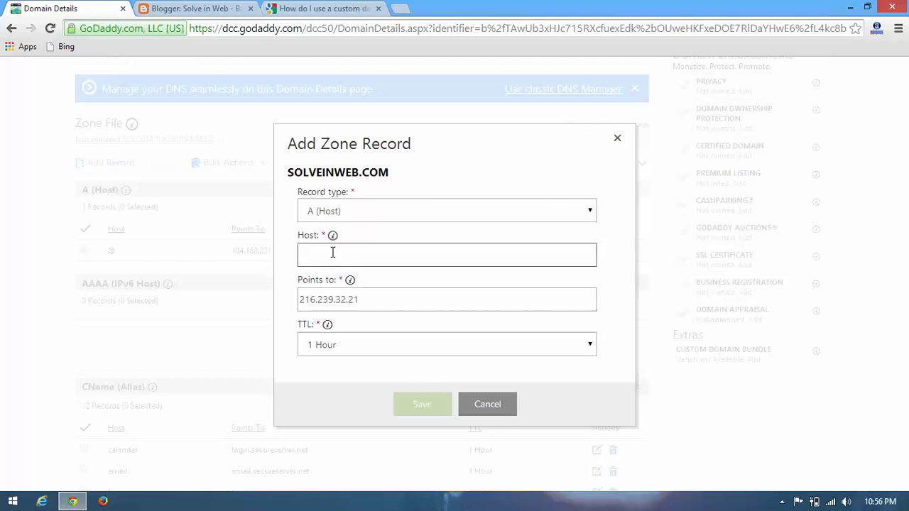
pyautogui.write('@')
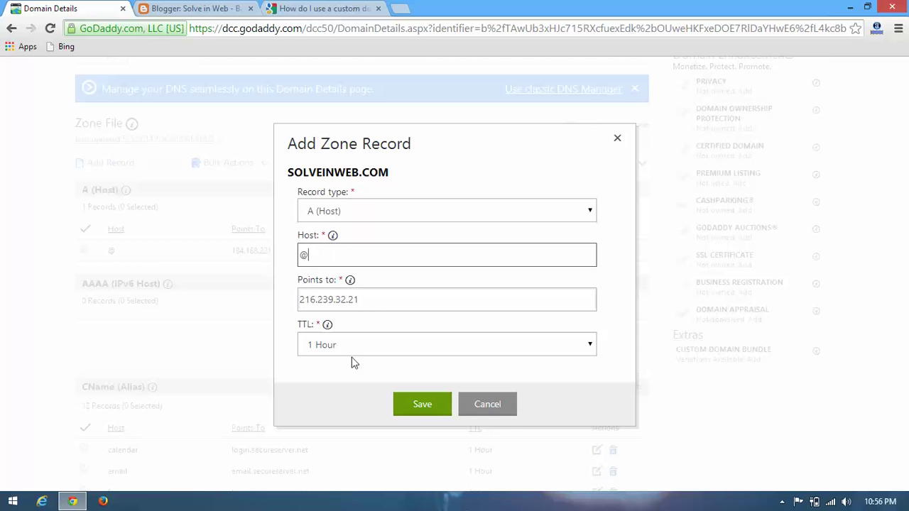
pyautogui.click(423, 406)
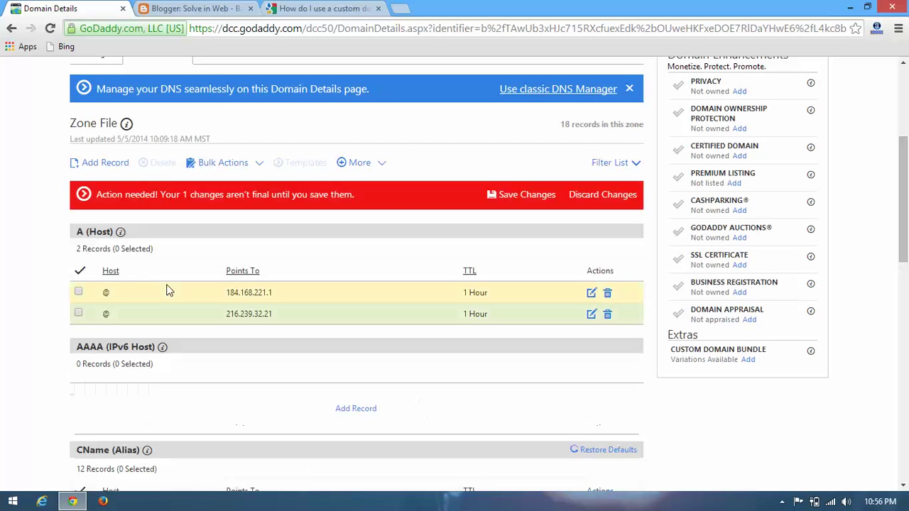
# Start another A (Host) record, copying 216.239.34.21 from the Google help page.
pyautogui.click(102, 167)
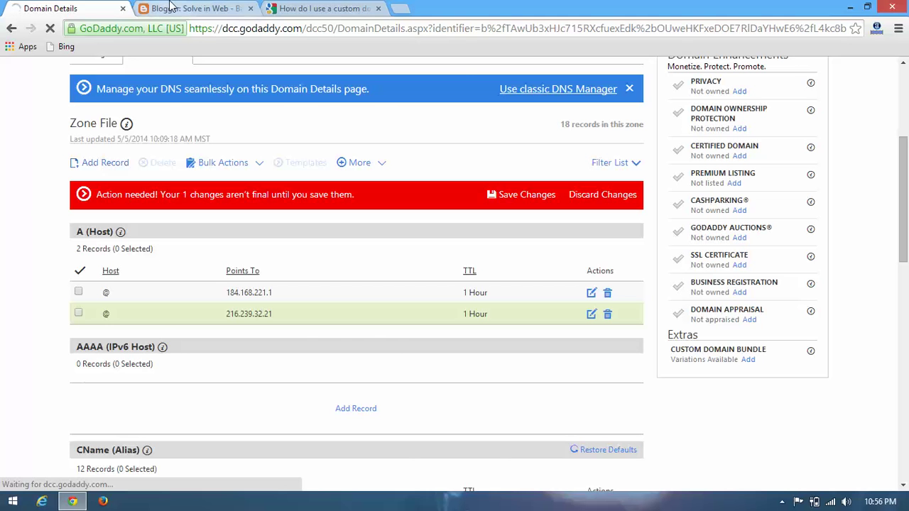
pyautogui.click(318, 5)
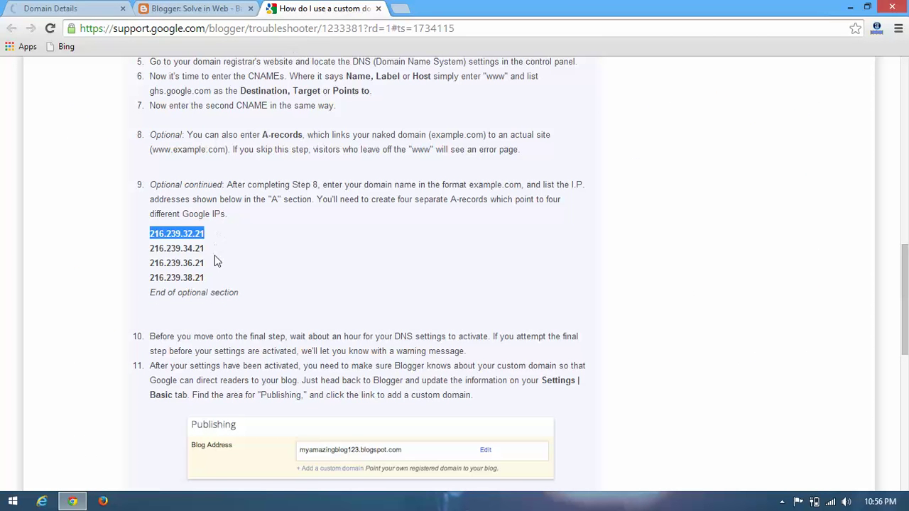
pyautogui.moveTo(215, 255); pyautogui.dragTo(151, 250)
pyautogui.hotkey('ctrl', 'c')
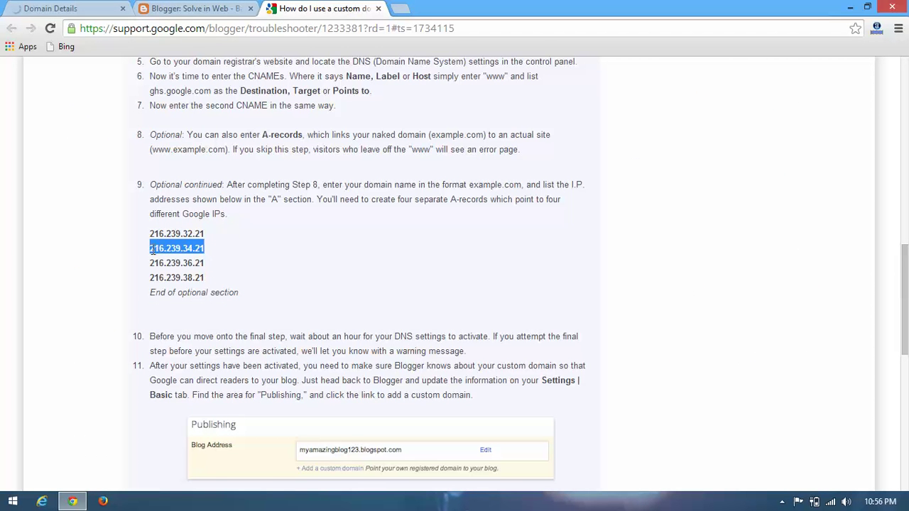
pyautogui.click(92, 8)
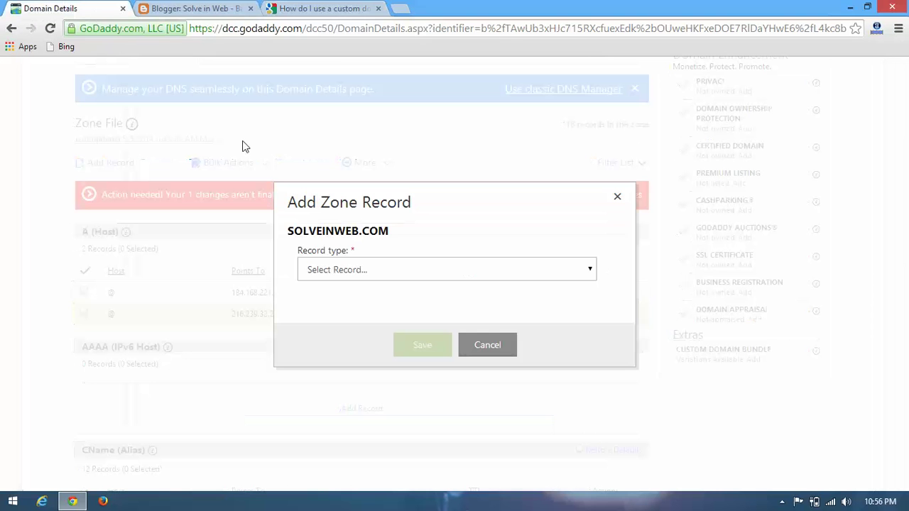
pyautogui.click(591, 274)
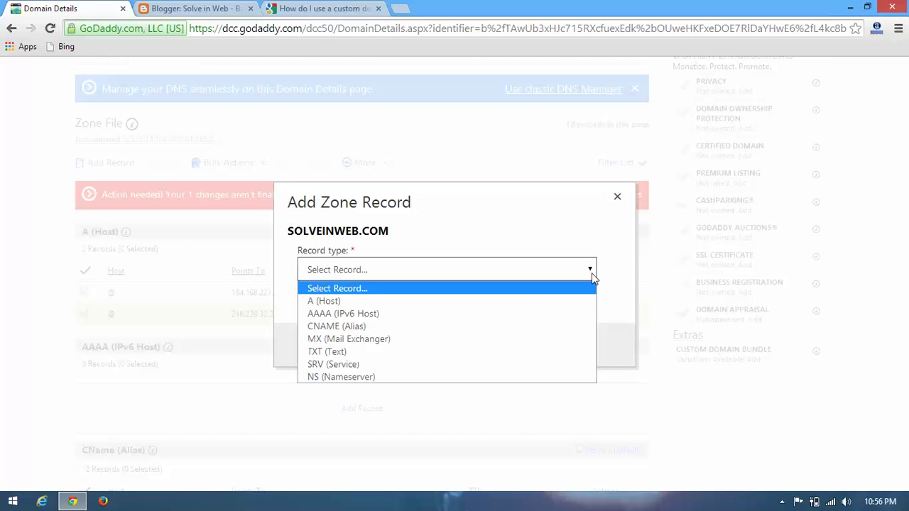
pyautogui.click(342, 301)
# Set host @ with Points to 216.239.34.21 and save the second A record.
pyautogui.click(370, 257)
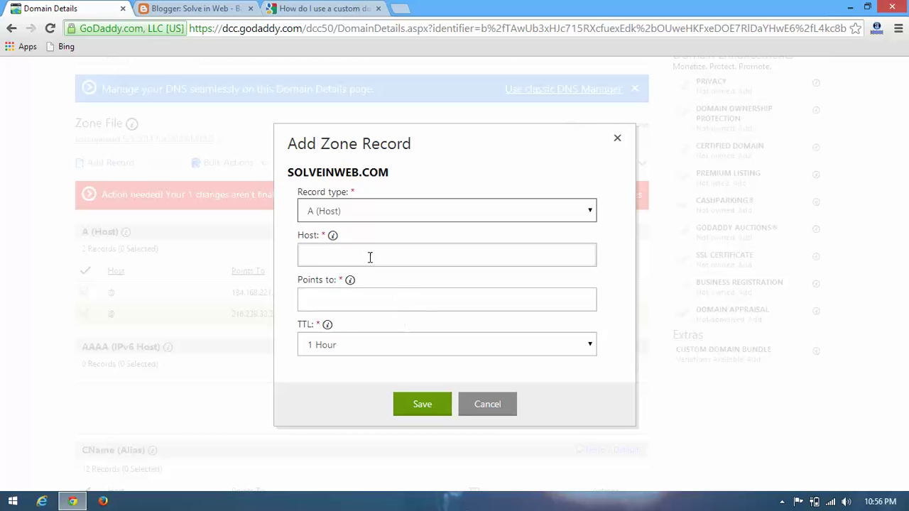
pyautogui.hotkey('ctrl', 'Tab')
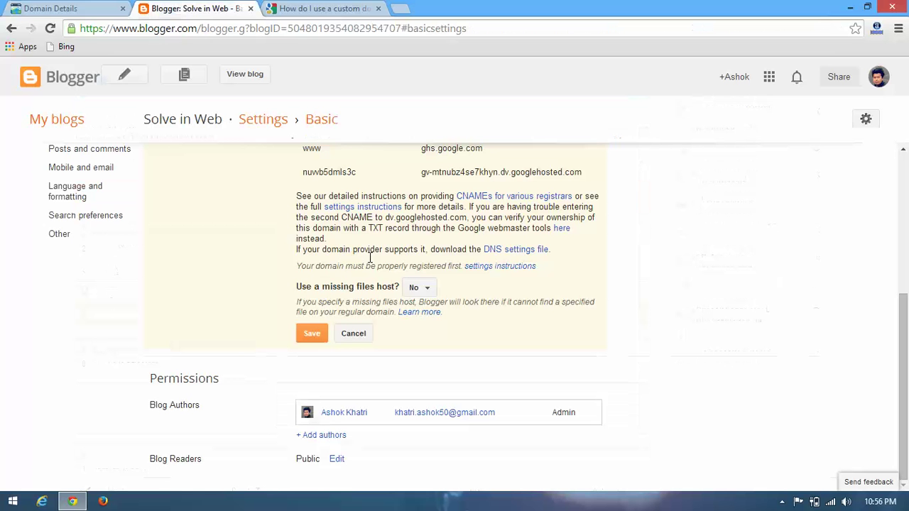
pyautogui.click(86, 6)
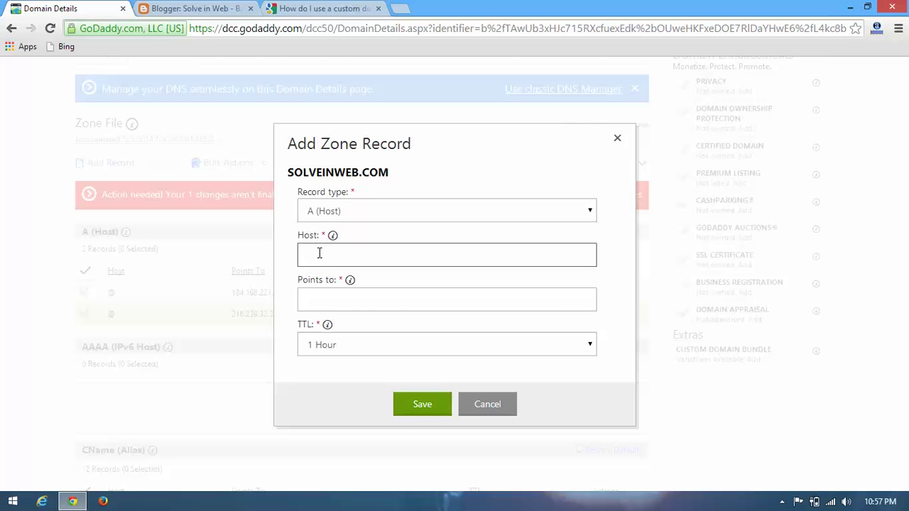
pyautogui.write('@')
pyautogui.click(326, 303)
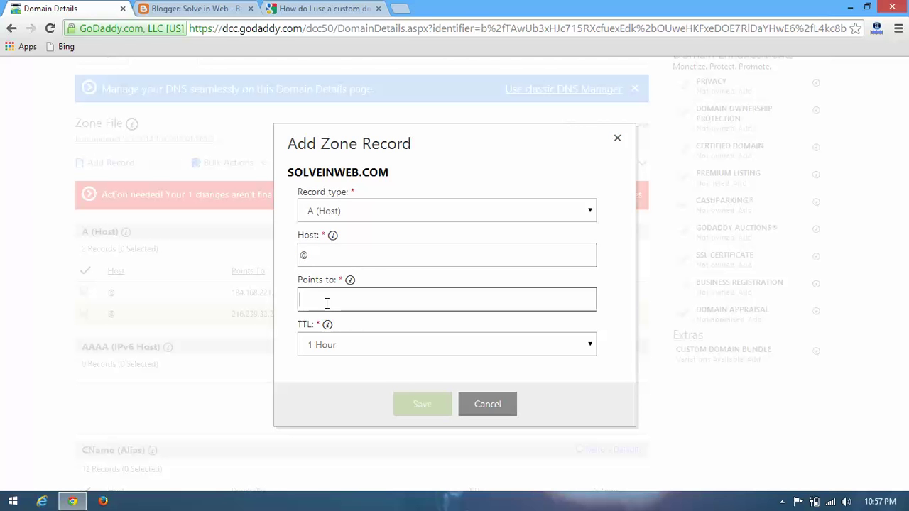
pyautogui.hotkey('ctrl', 'v')
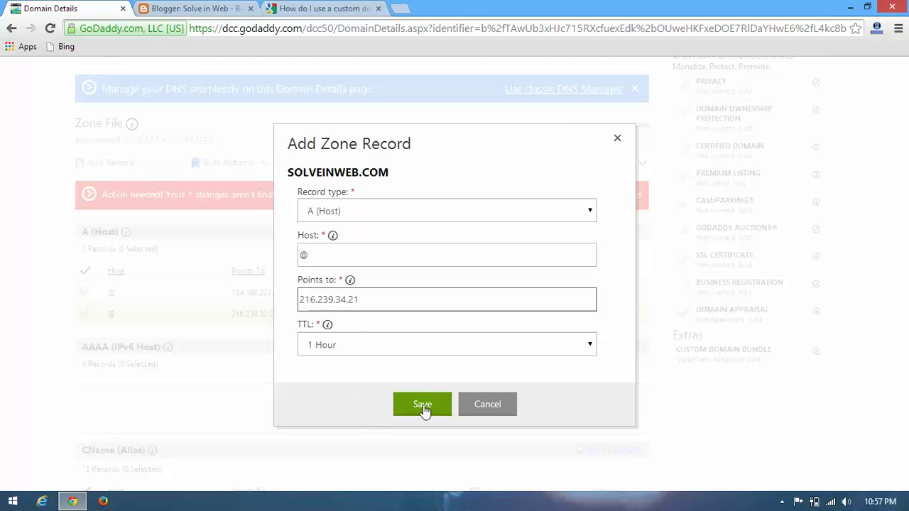
pyautogui.click(425, 405)
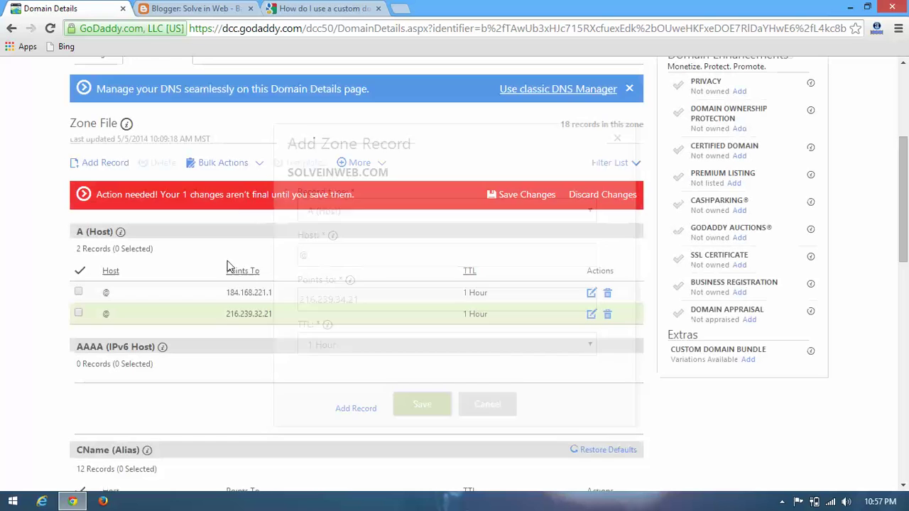
pyautogui.click(105, 163)
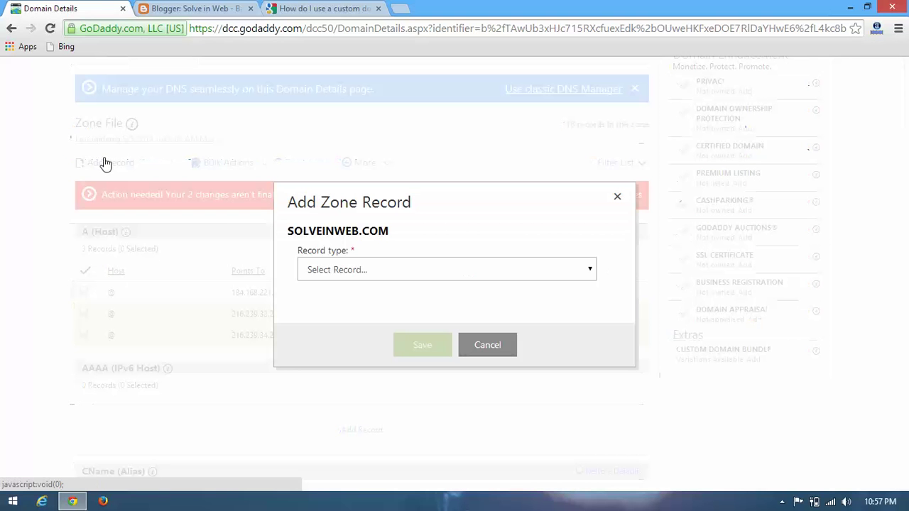
# Save a third A (Host) record with host @ pointing to 216.239.36.21.
pyautogui.click(586, 268)
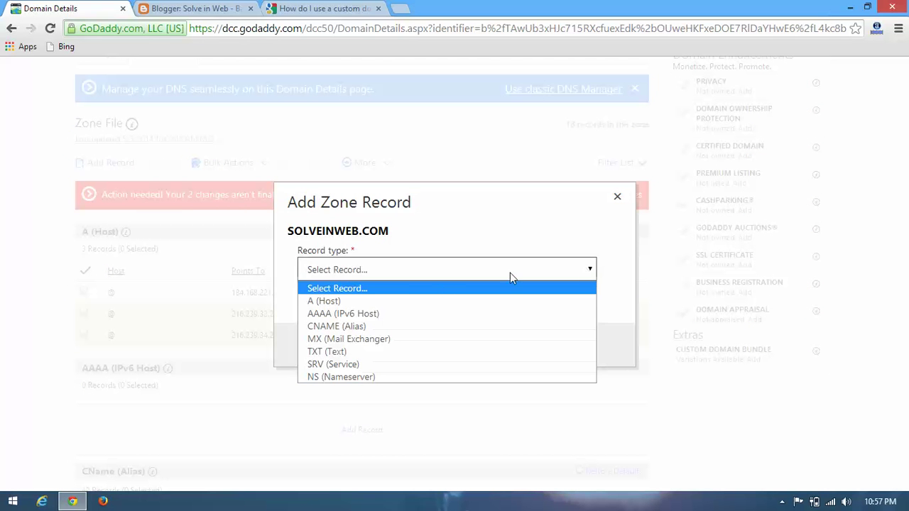
pyautogui.click(382, 301)
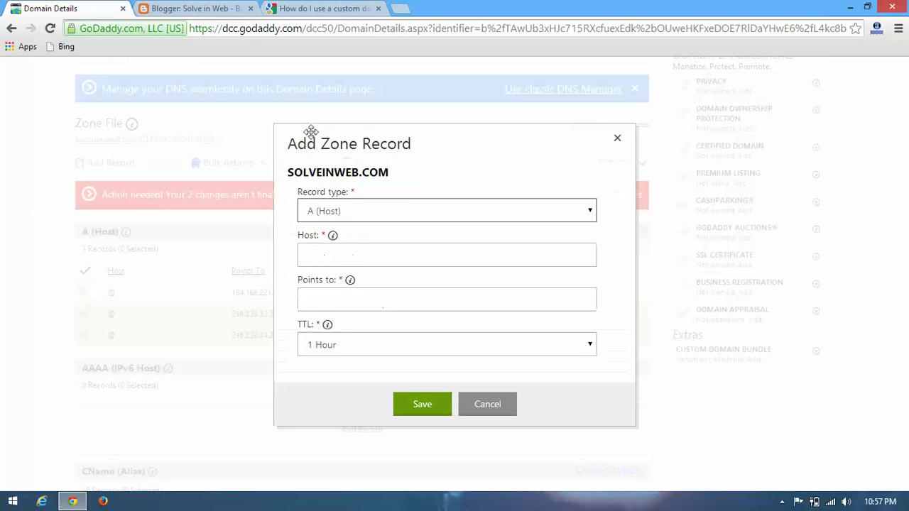
pyautogui.click(307, 7)
pyautogui.moveTo(205, 263); pyautogui.dragTo(151, 264)
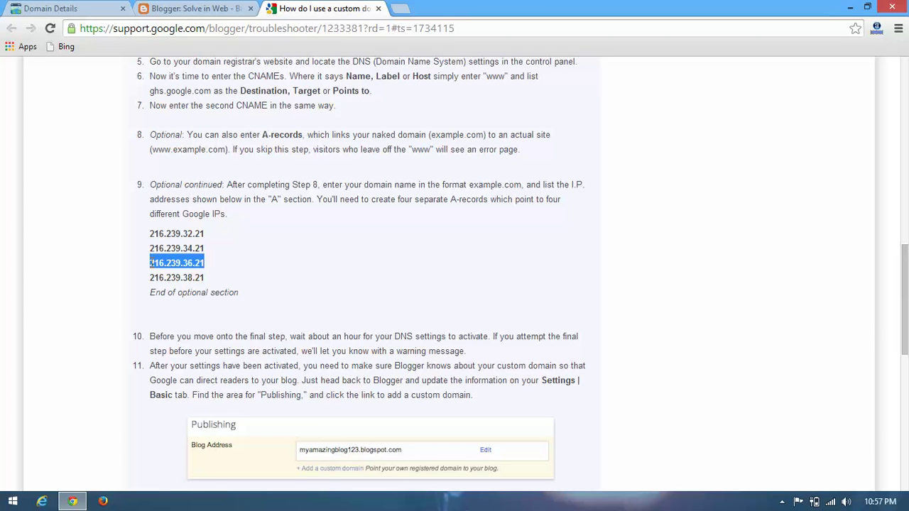
pyautogui.click(61, 7)
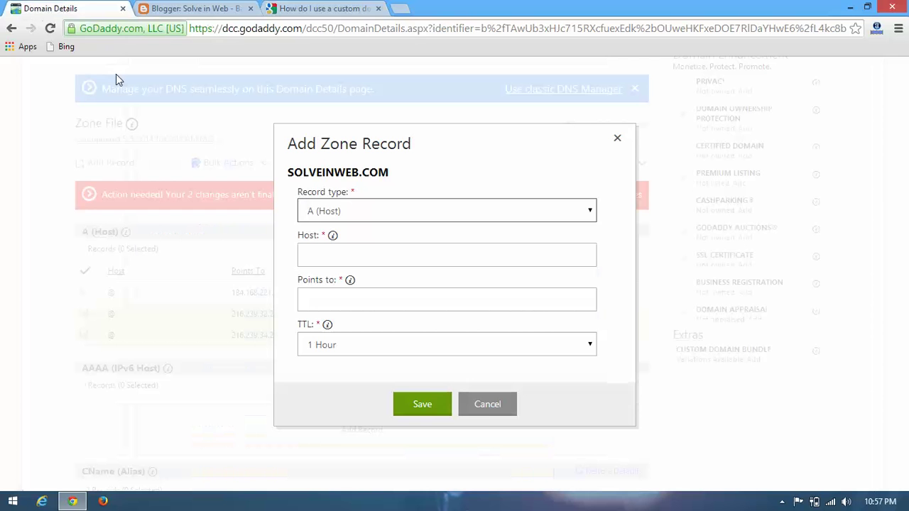
pyautogui.click(325, 257)
pyautogui.write('@')
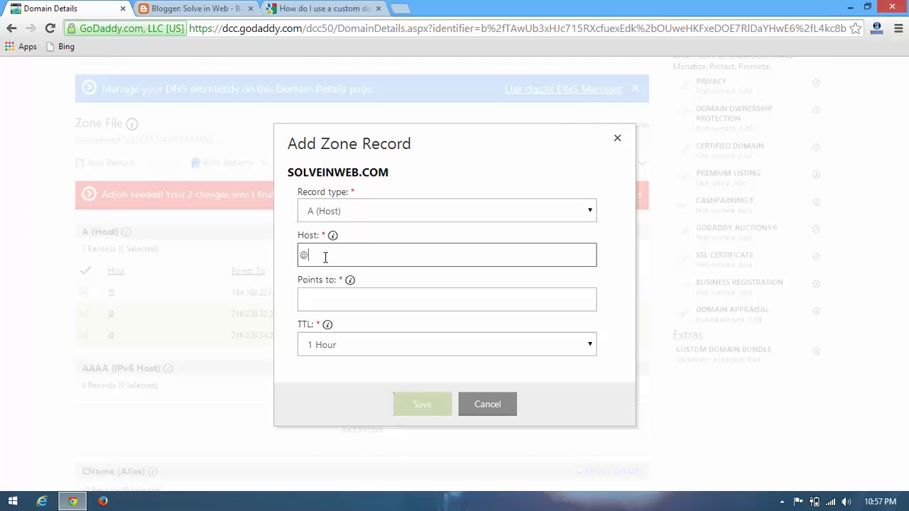
pyautogui.click(319, 295)
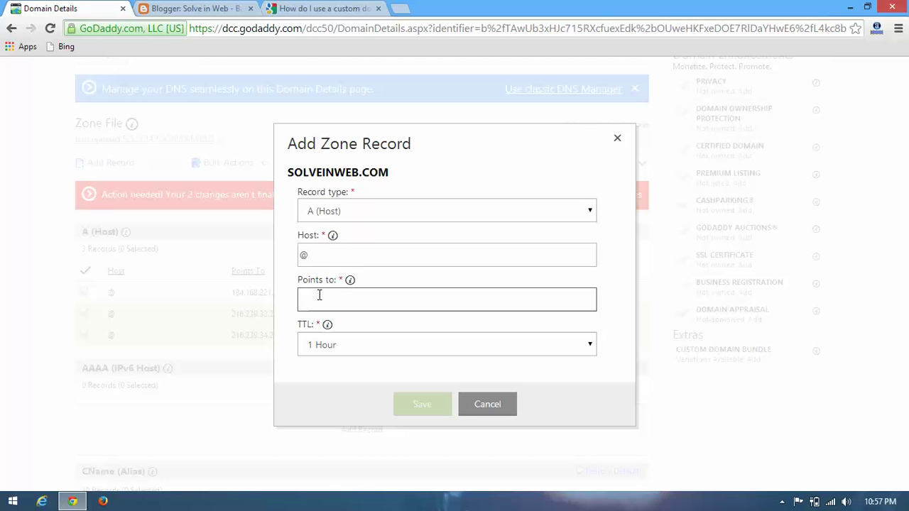
pyautogui.write('216.239.36.21')
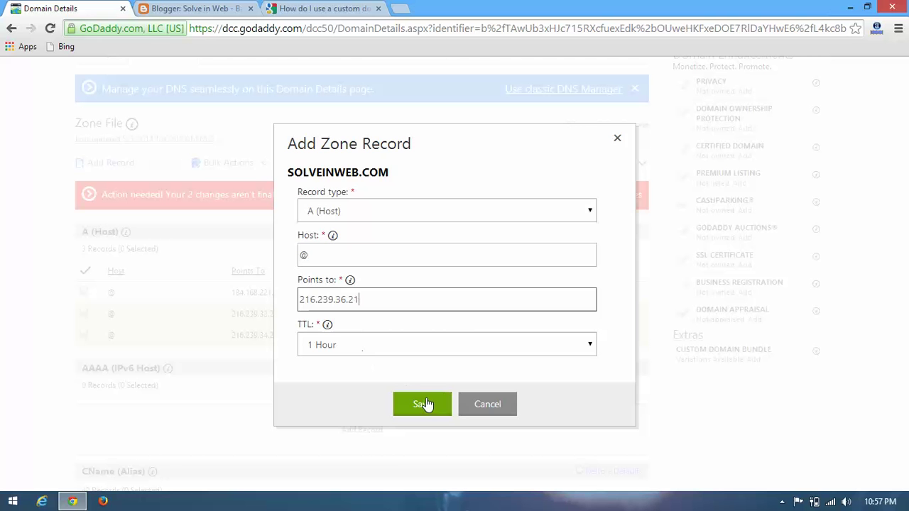
pyautogui.click(425, 404)
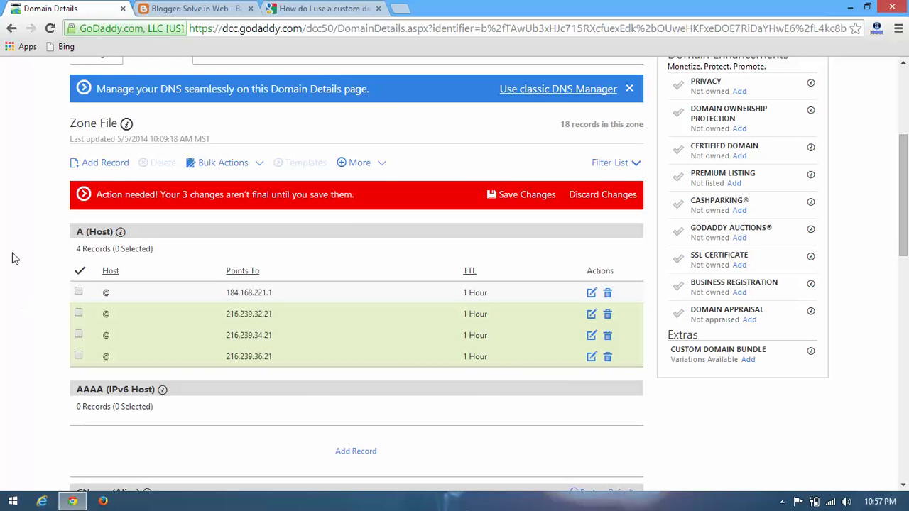
# Save a fourth A record with host @ pointing to 216.239.38.21, copied from the Google help page.
pyautogui.click(103, 169)
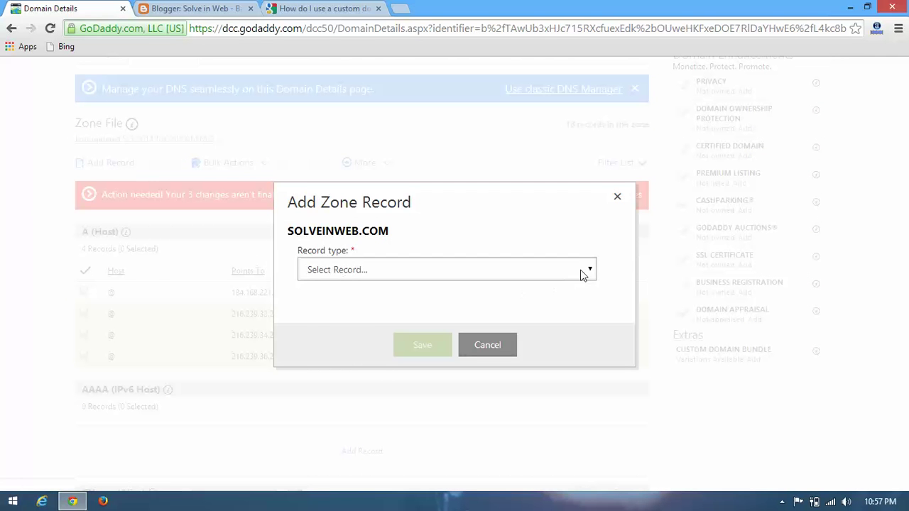
pyautogui.click(582, 270)
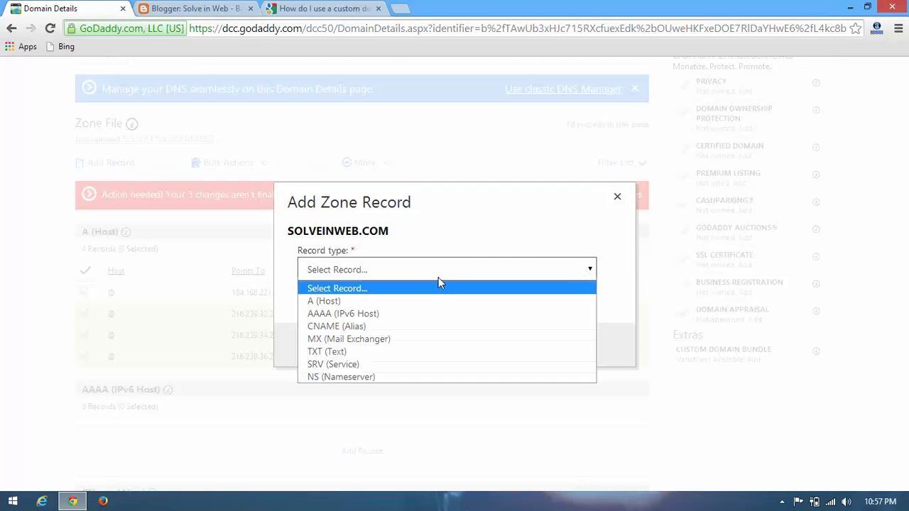
pyautogui.click(328, 301)
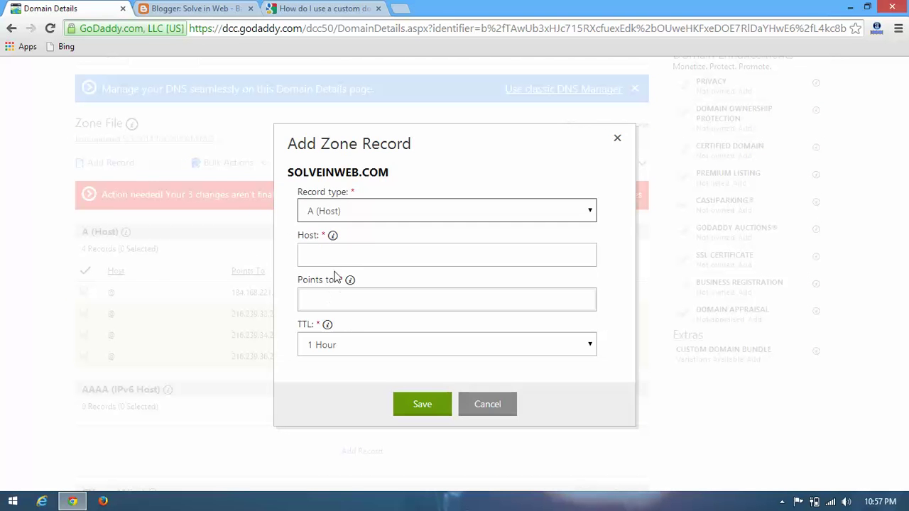
pyautogui.click(329, 258)
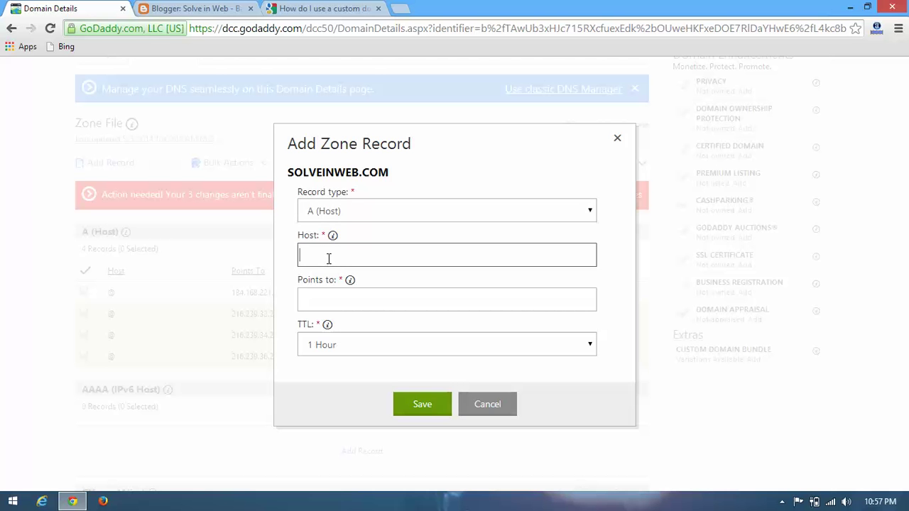
pyautogui.write('@')
pyautogui.click(313, 8)
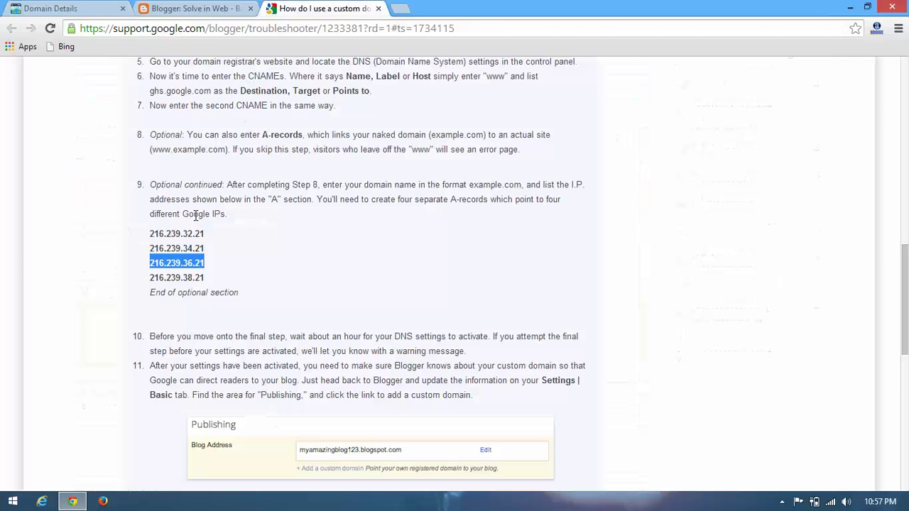
pyautogui.click(208, 282)
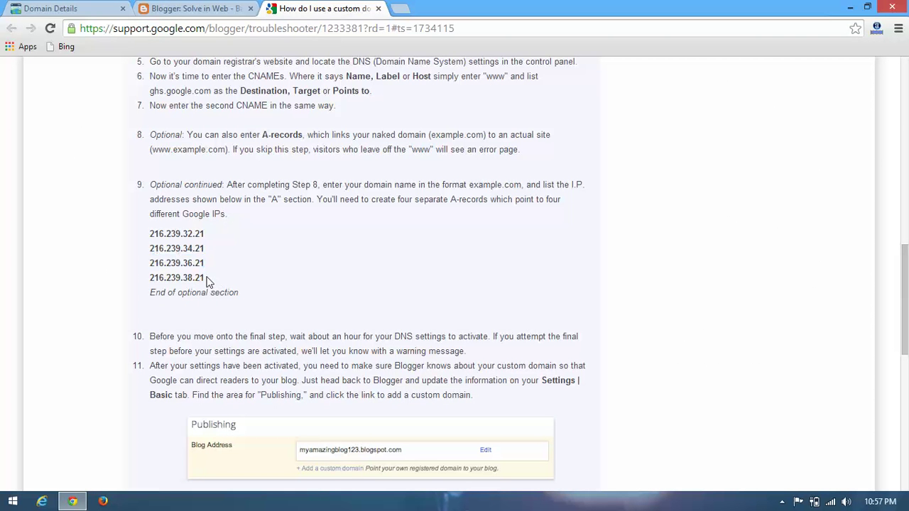
pyautogui.moveTo(206, 279); pyautogui.dragTo(151, 280)
pyautogui.hotkey('ctrl', 'c')
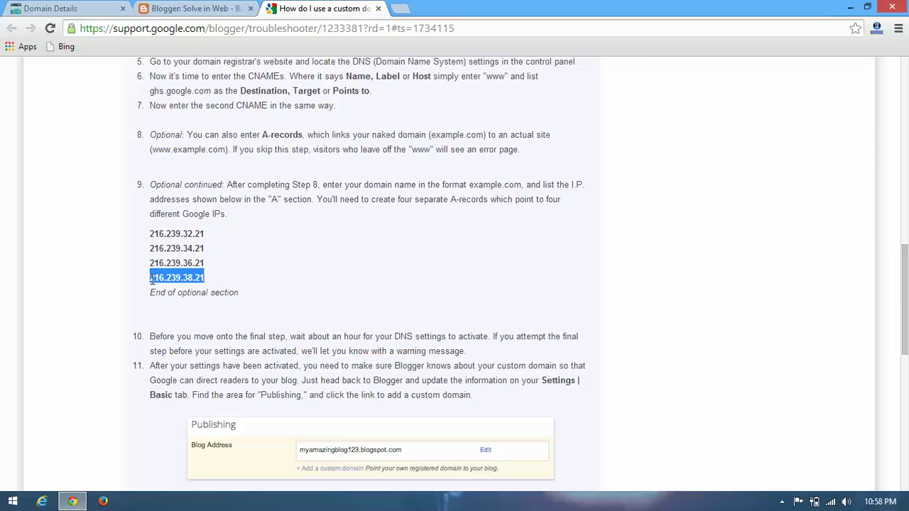
pyautogui.click(79, 7)
pyautogui.click(335, 297)
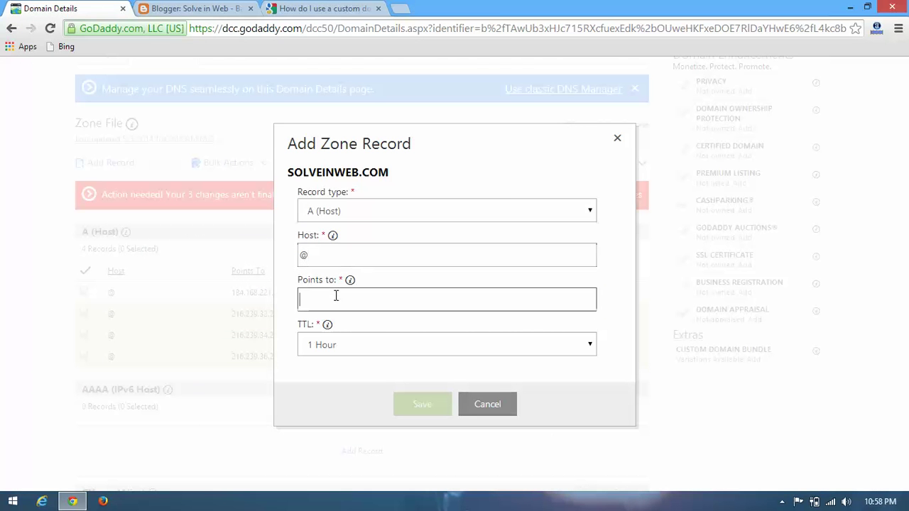
pyautogui.hotkey('ctrl', 'v')
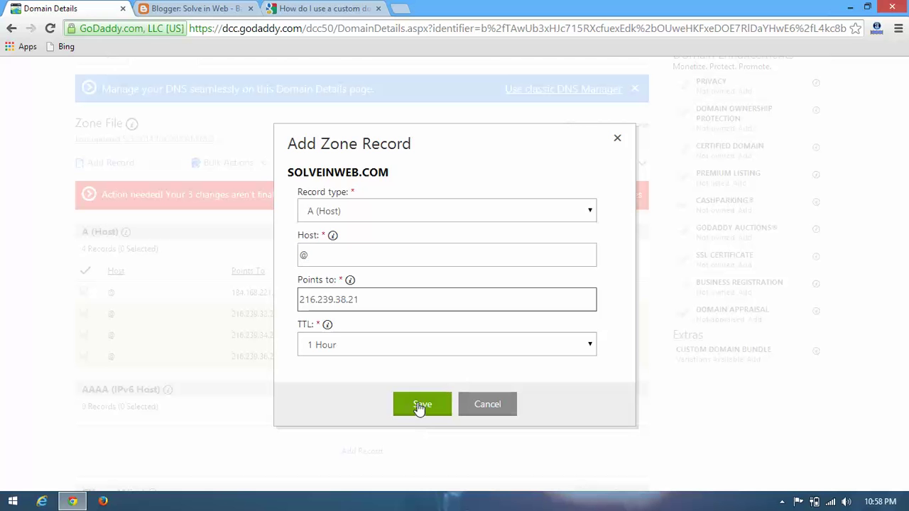
pyautogui.click(418, 404)
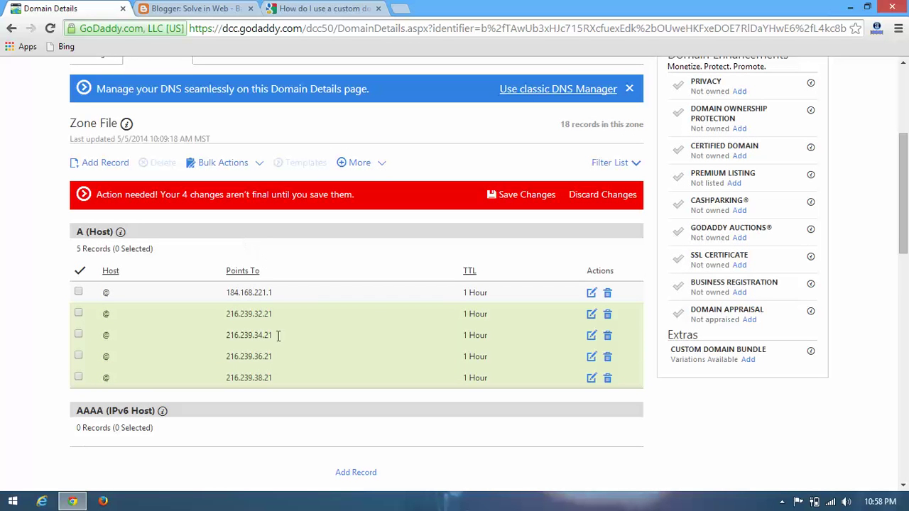
# Save the four pending A record changes to the zone file and switch to the domain's Settings.
pyautogui.click(509, 198)
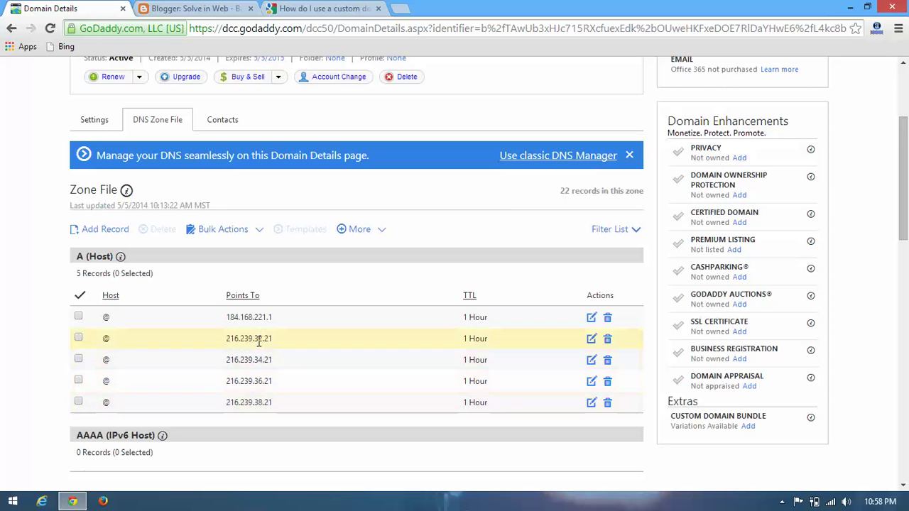
pyautogui.scroll(2, 18, 305)
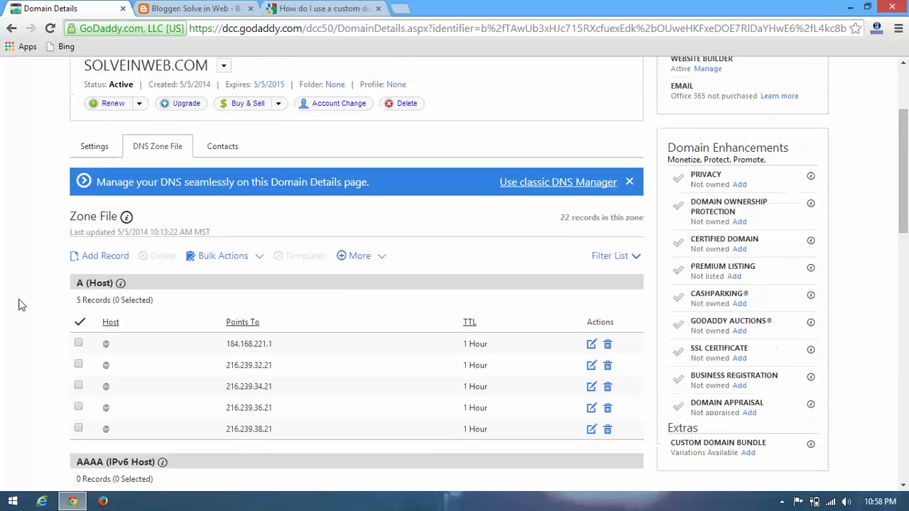
pyautogui.scroll(-1, 20, 301)
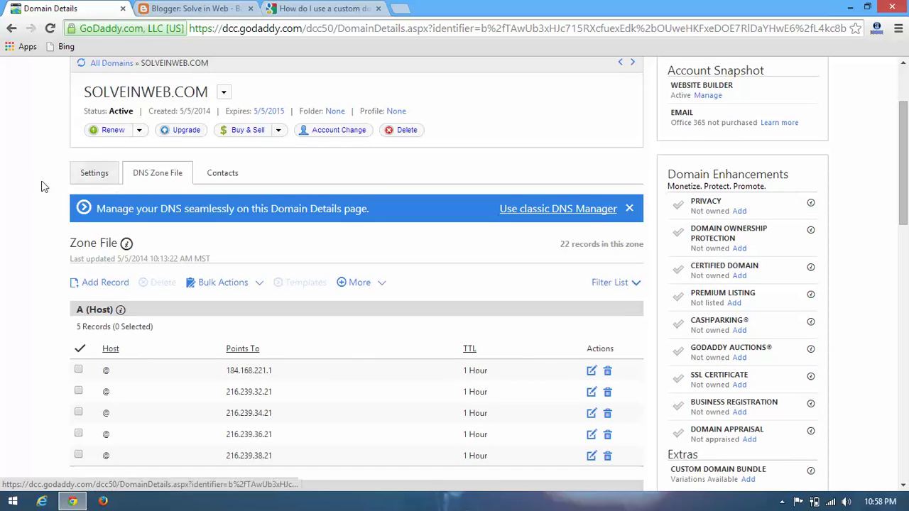
pyautogui.click(91, 179)
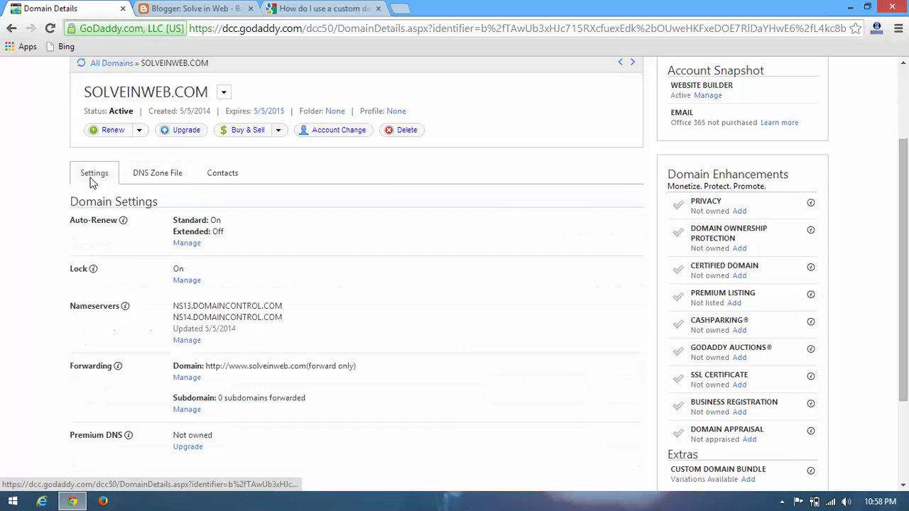
pyautogui.scroll(-1, 33, 269)
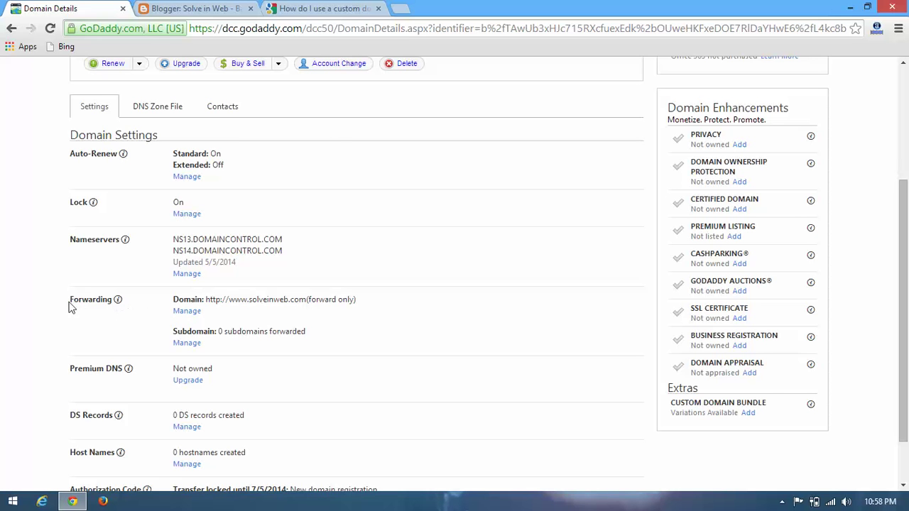
pyautogui.click(187, 313)
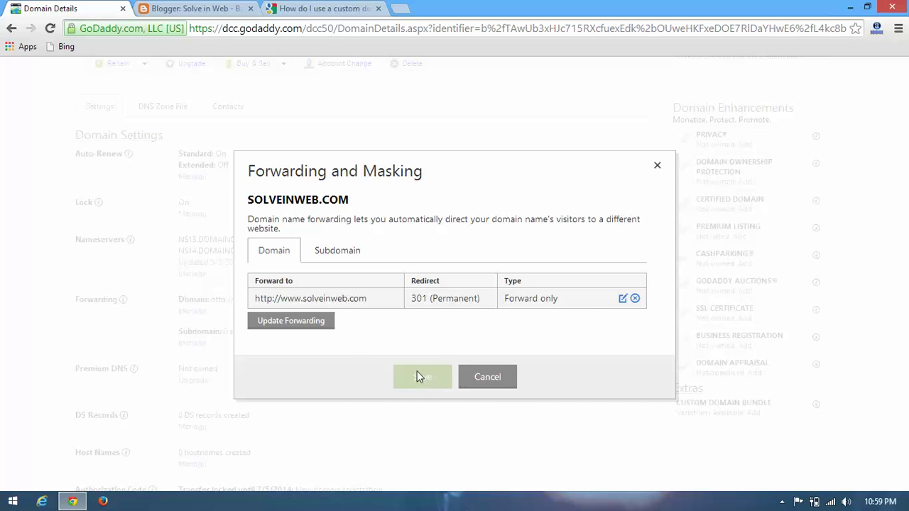
pyautogui.click(321, 330)
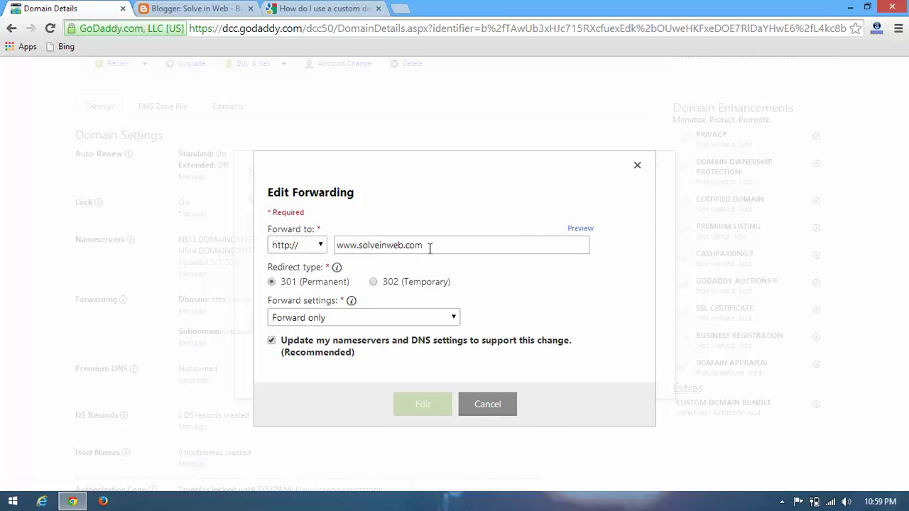
pyautogui.click(430, 249)
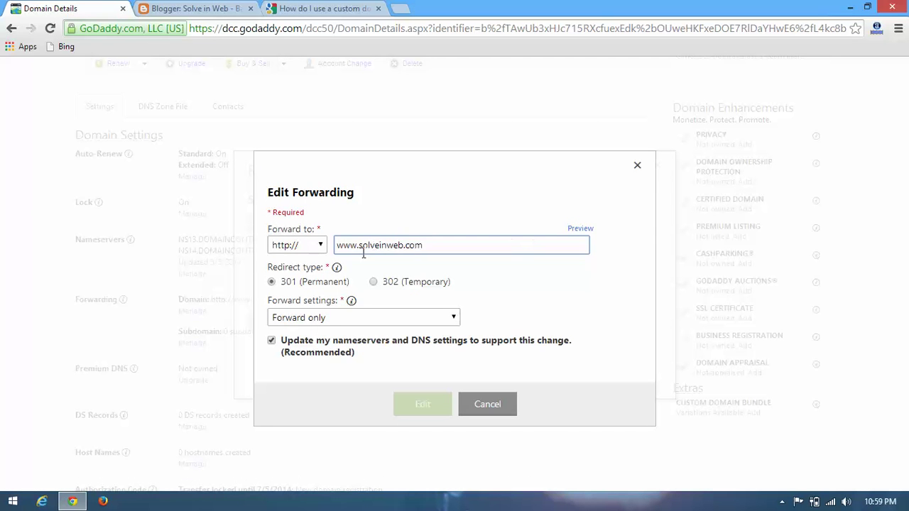
pyautogui.click(454, 319)
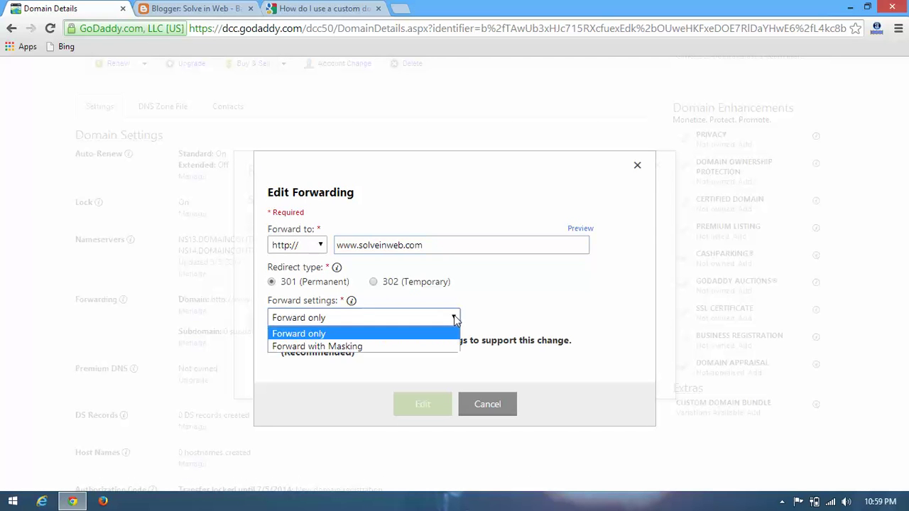
pyautogui.click(361, 337)
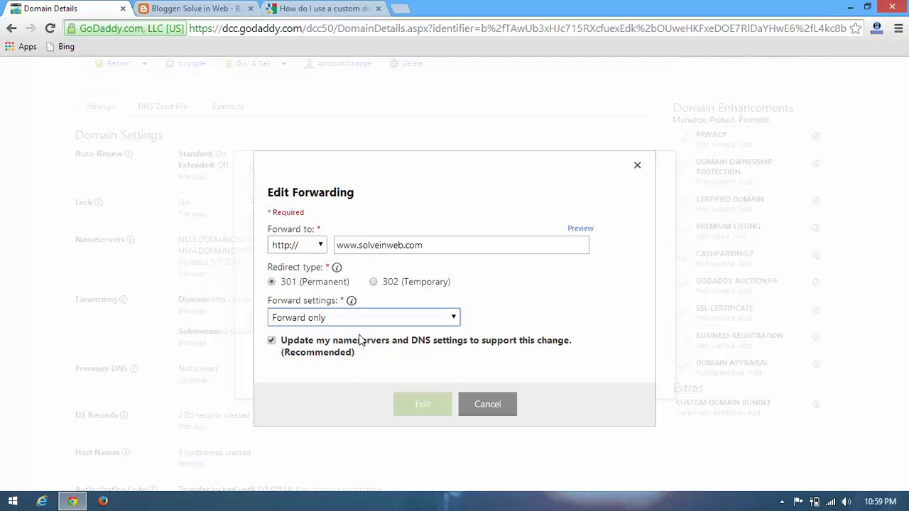
pyautogui.click(637, 169)
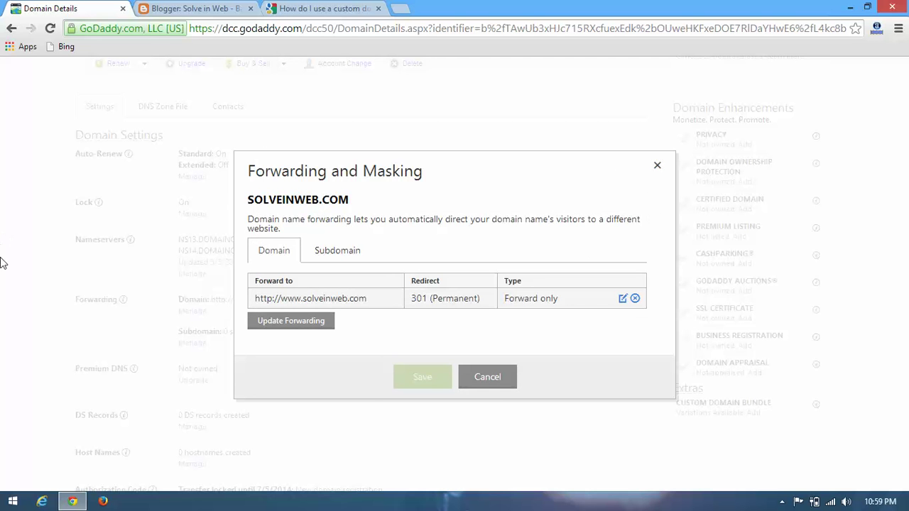
pyautogui.click(486, 383)
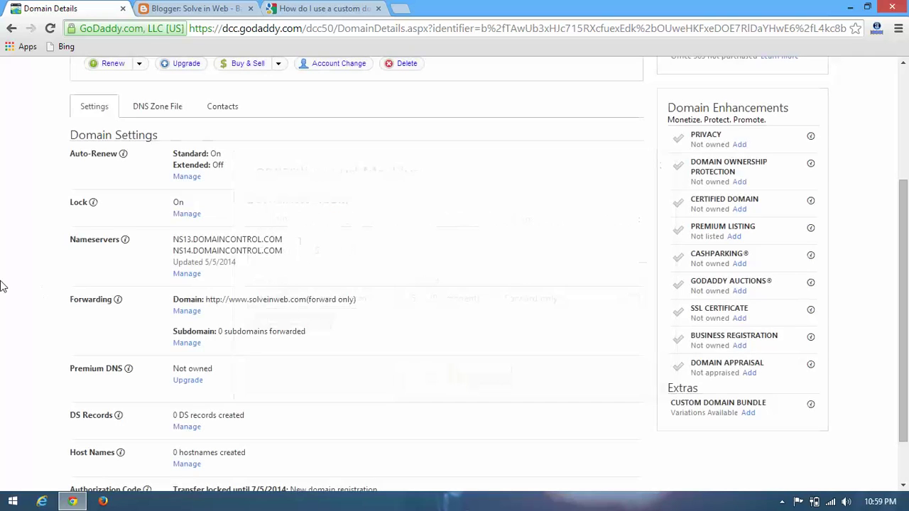
pyautogui.scroll(3, 2, 286)
pyautogui.scroll(-1, 2, 285)
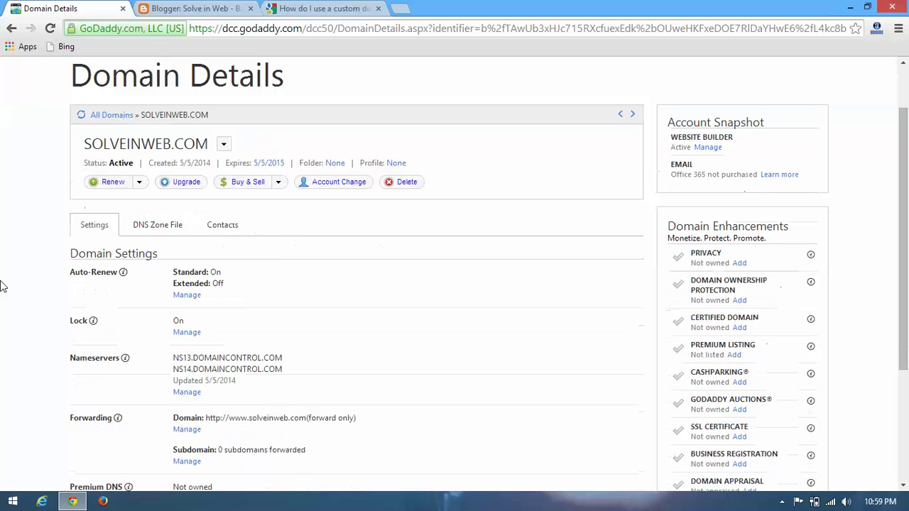